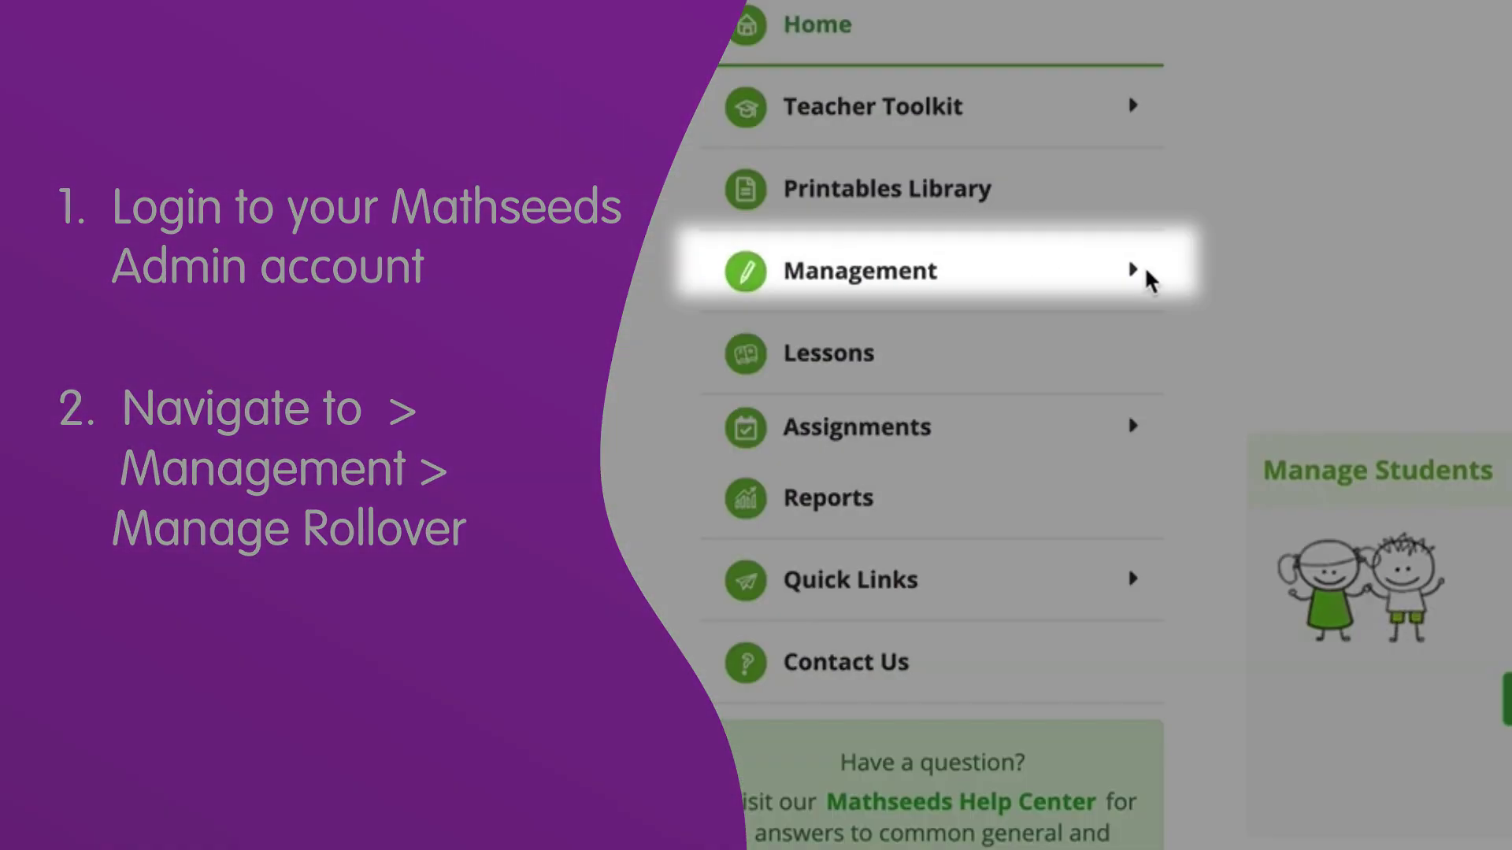
Expand the Management section in the sidebar to reach Manage Rollover's Teachers step
left_click(890, 238)
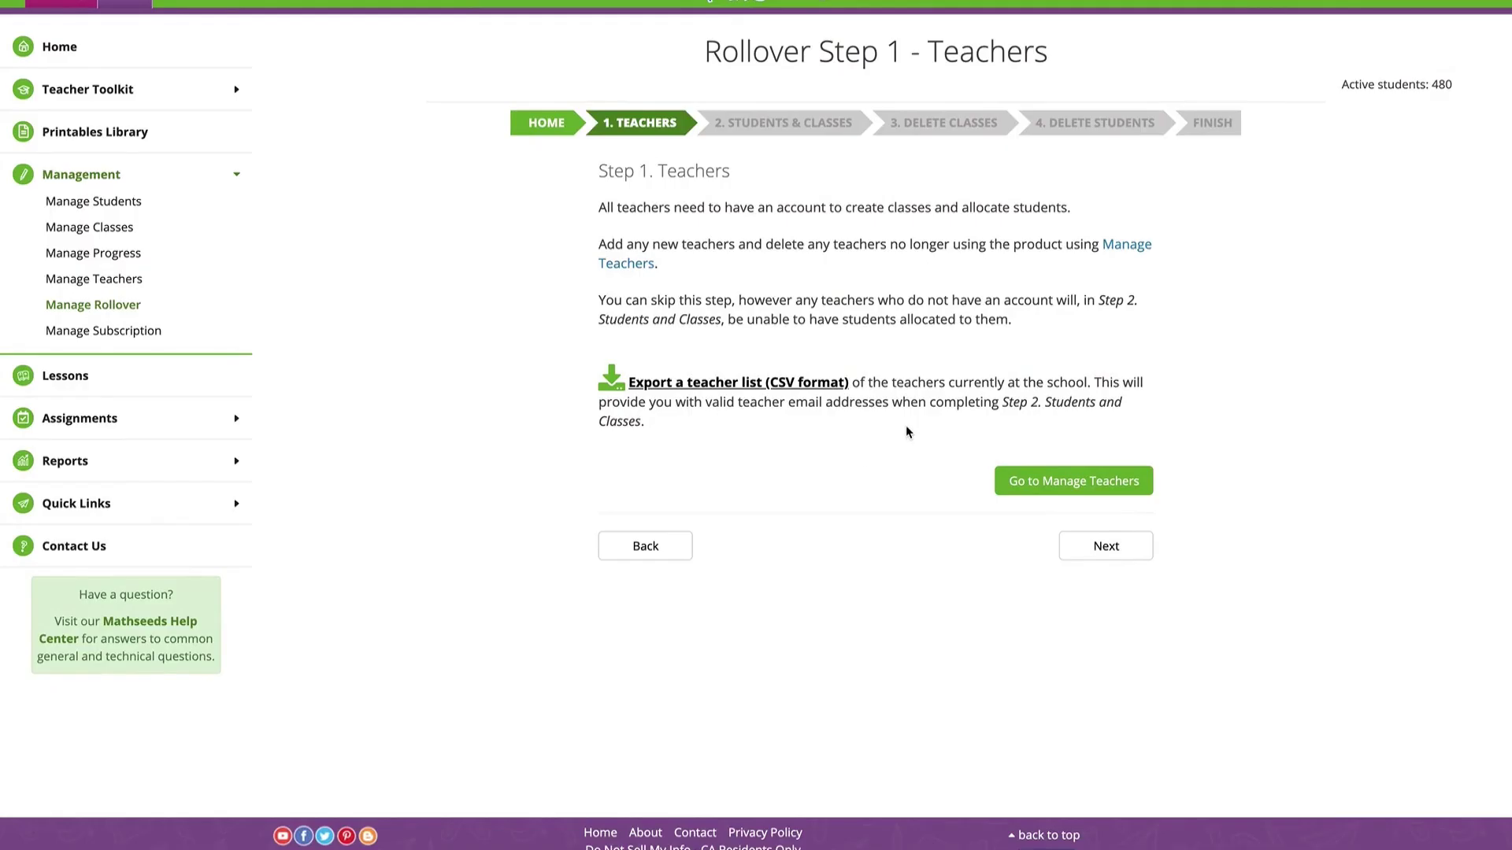
Add a new teacher with first name, last name and school email, then continue the rollover
left_click(1043, 490)
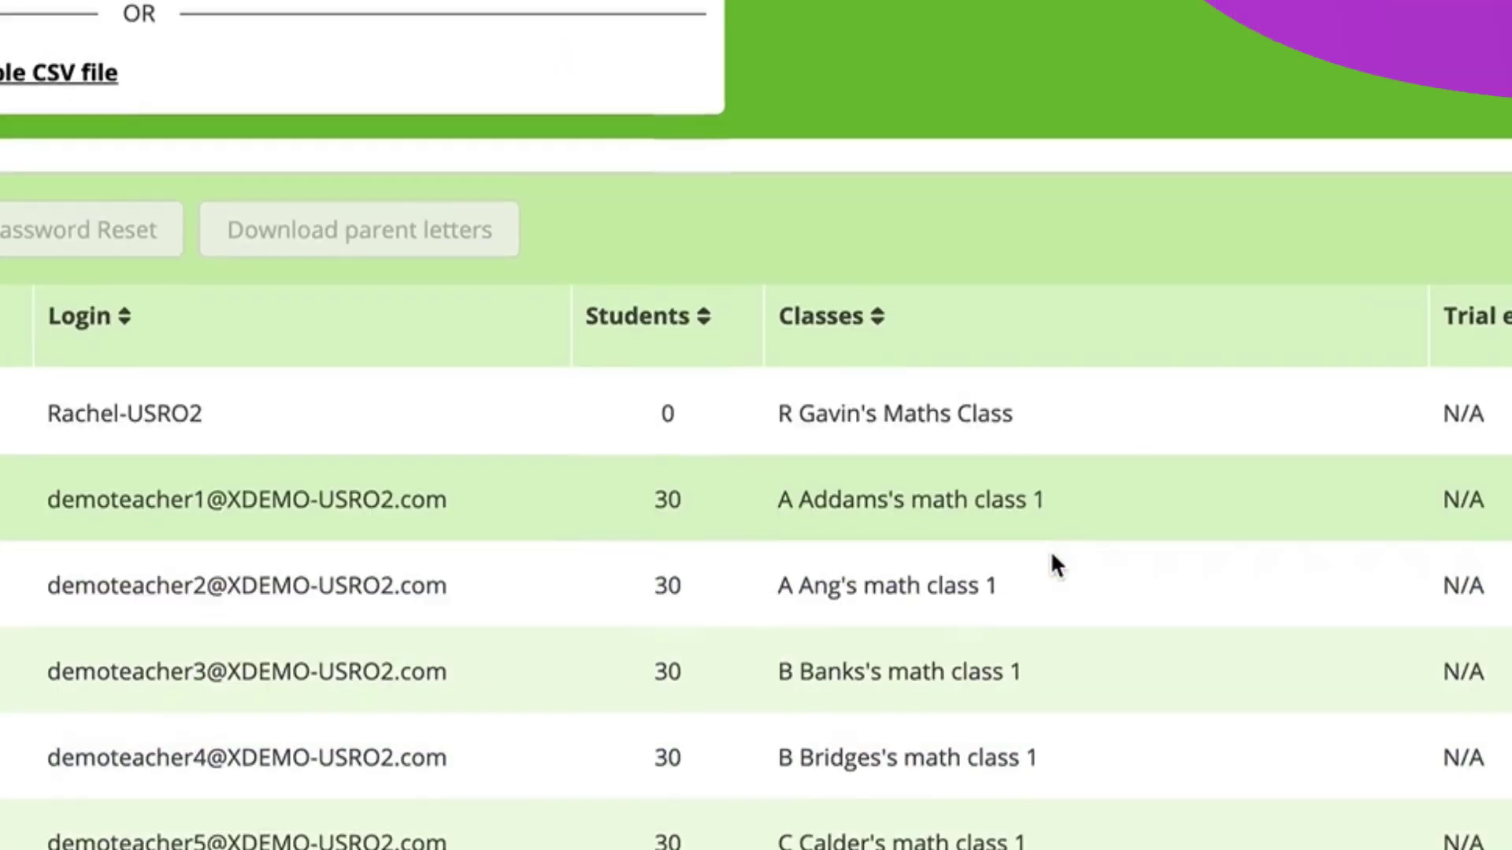
left_click(209, 105)
key("Tab")
key("Tab")
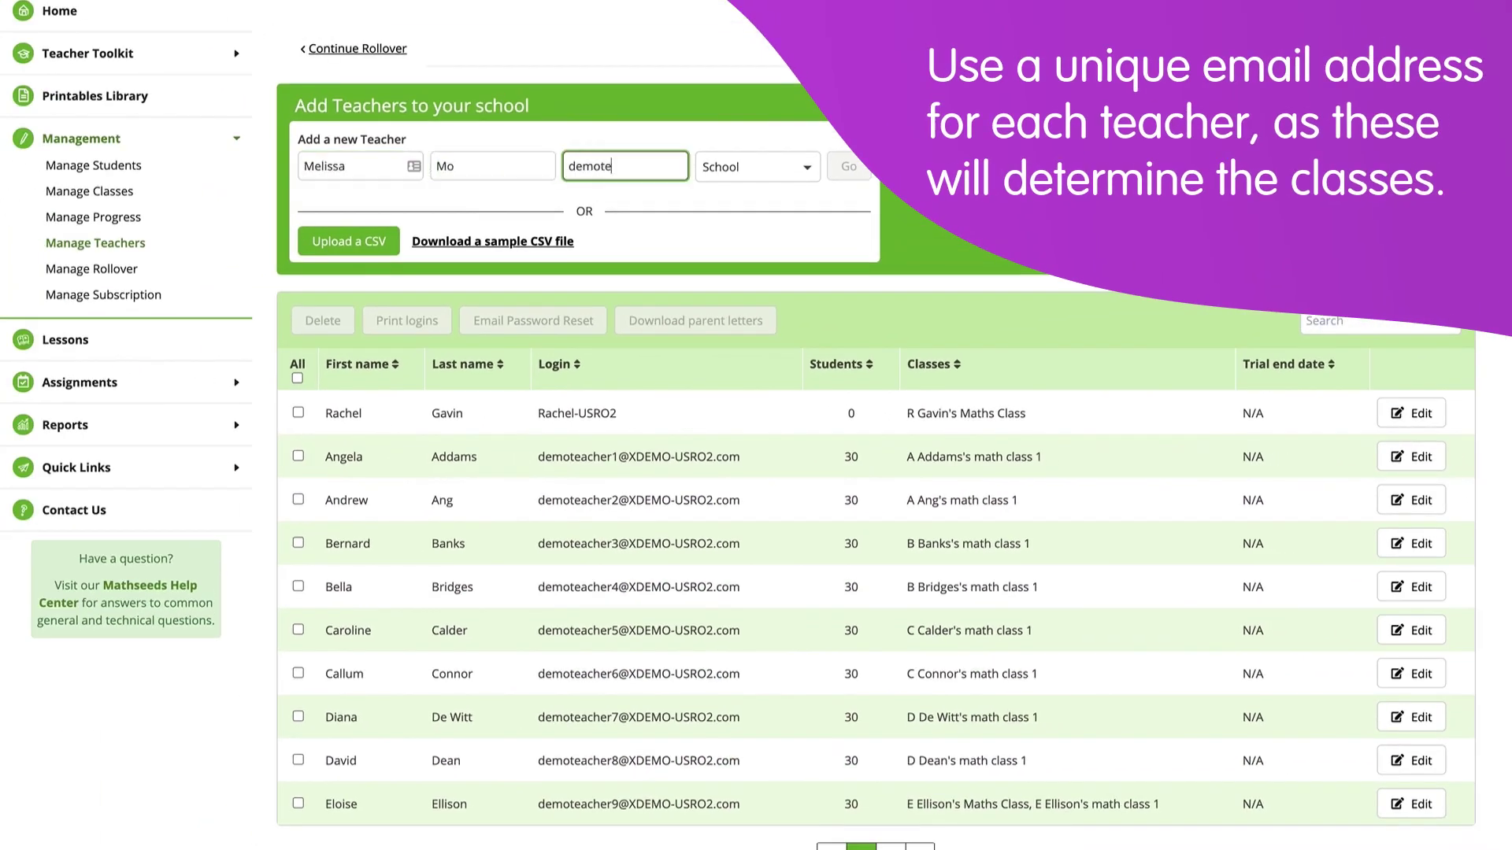
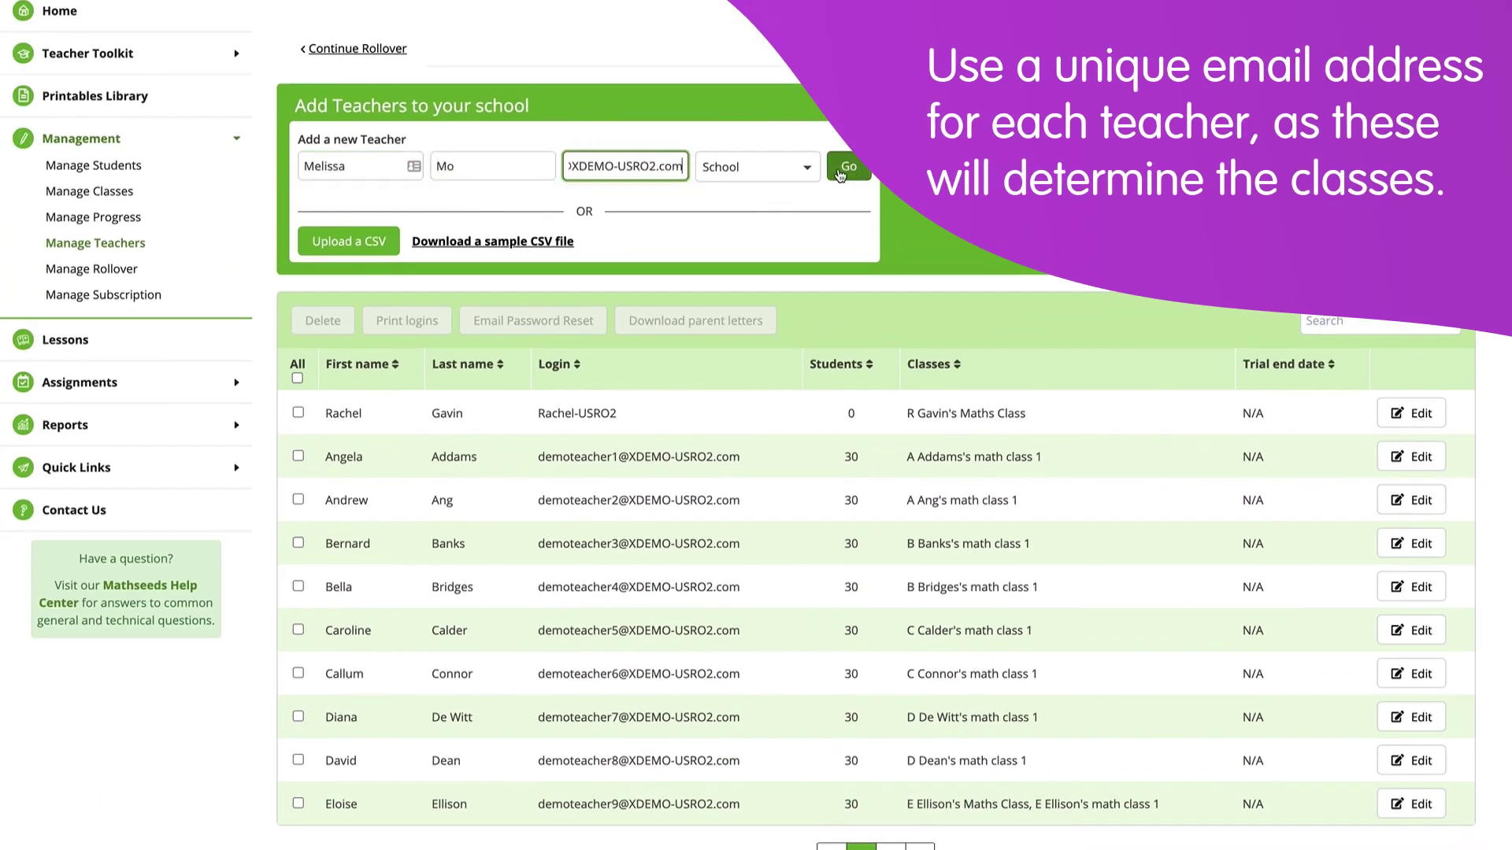
left_click(624, 166)
left_click(848, 167)
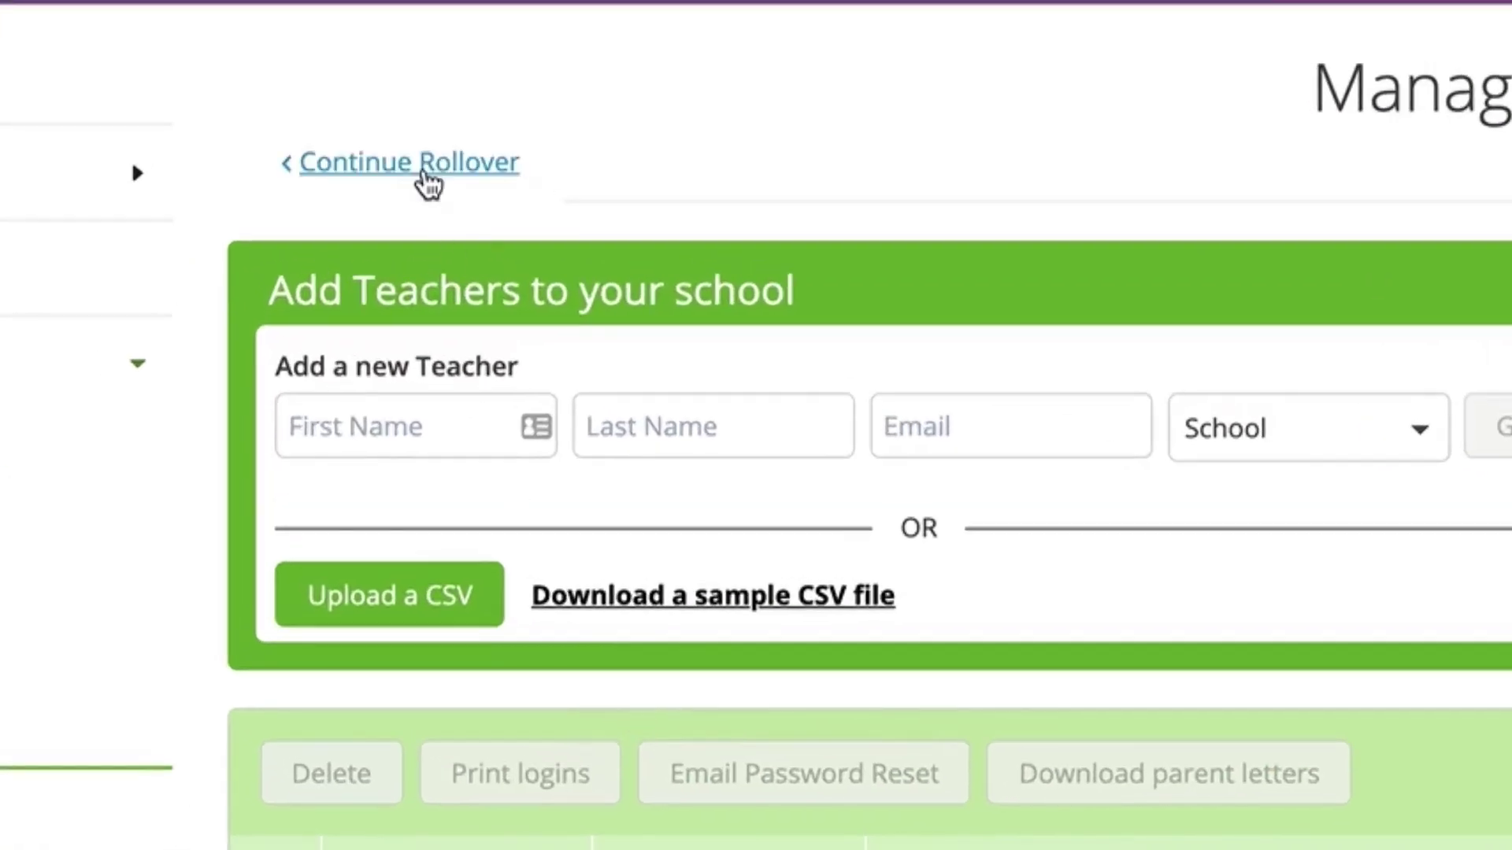
left_click(410, 134)
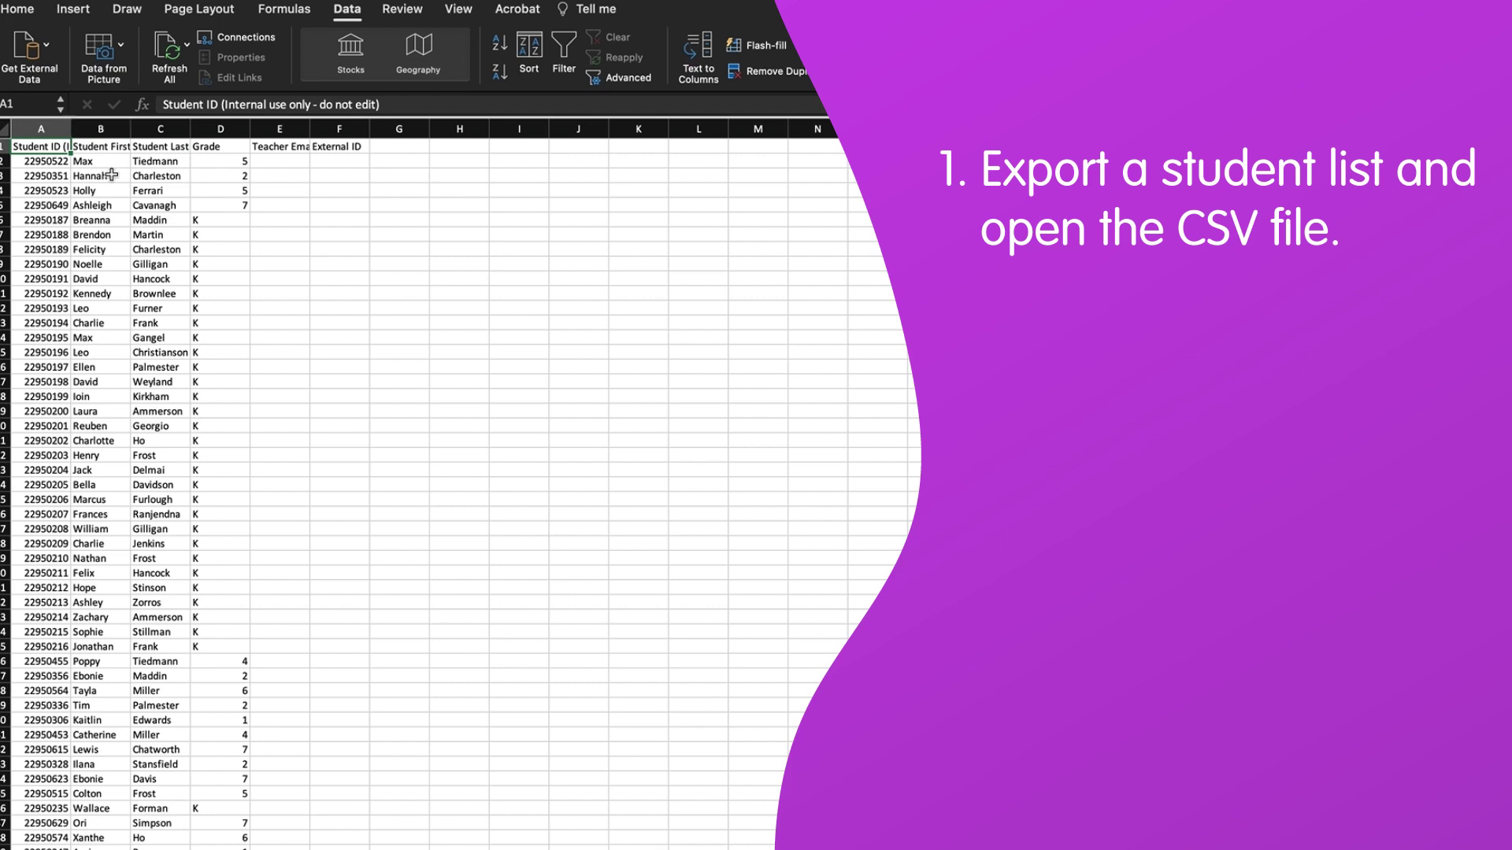
Sort all student rows ascending by the Grade column
left_click(280, 160)
key("super+a")
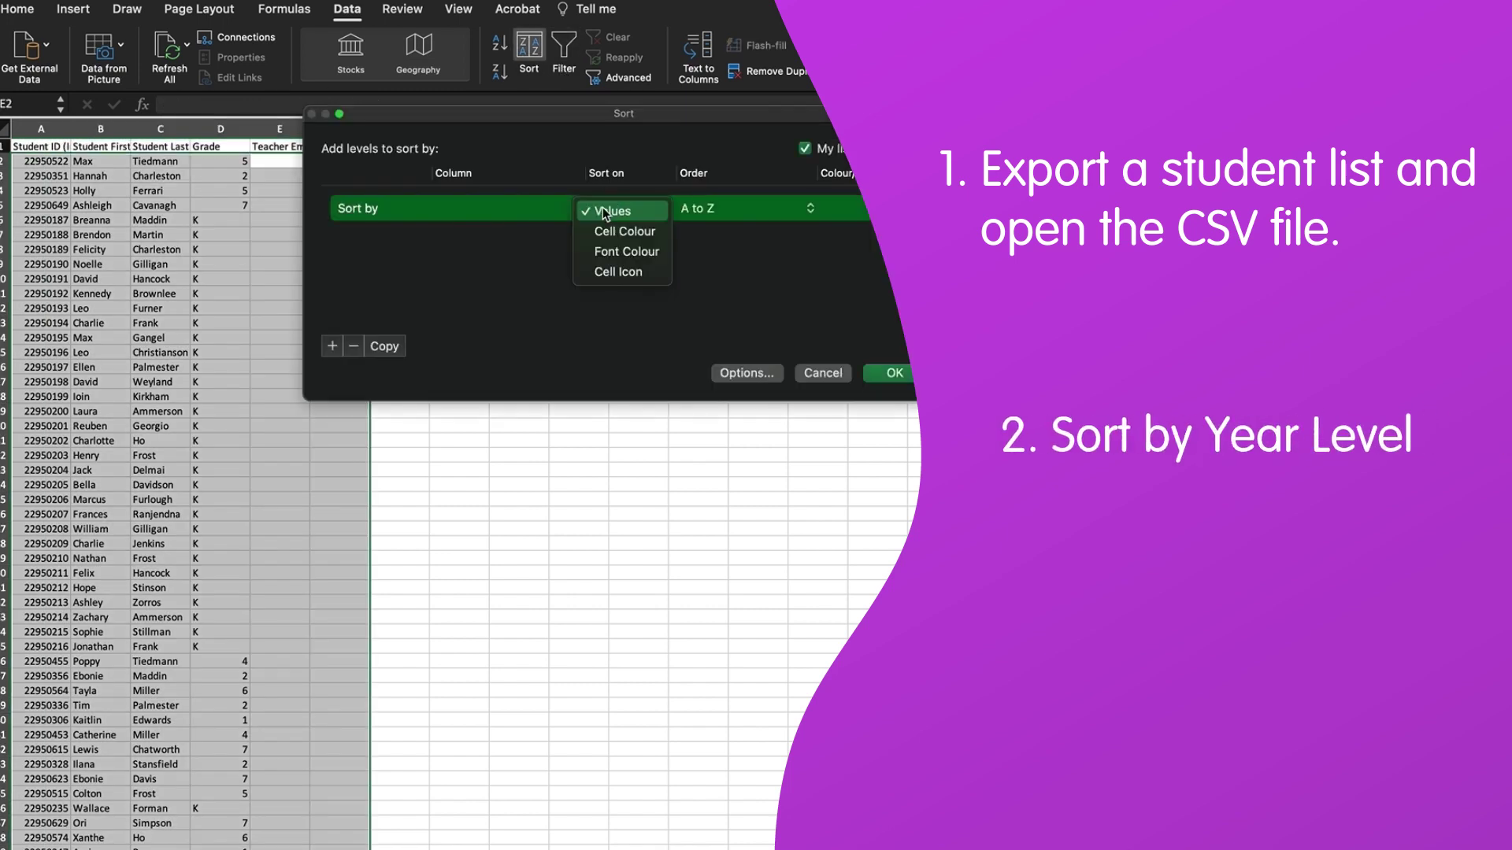
left_click(606, 208)
left_click(712, 211)
left_click(712, 211)
left_click(894, 373)
left_click(211, 218)
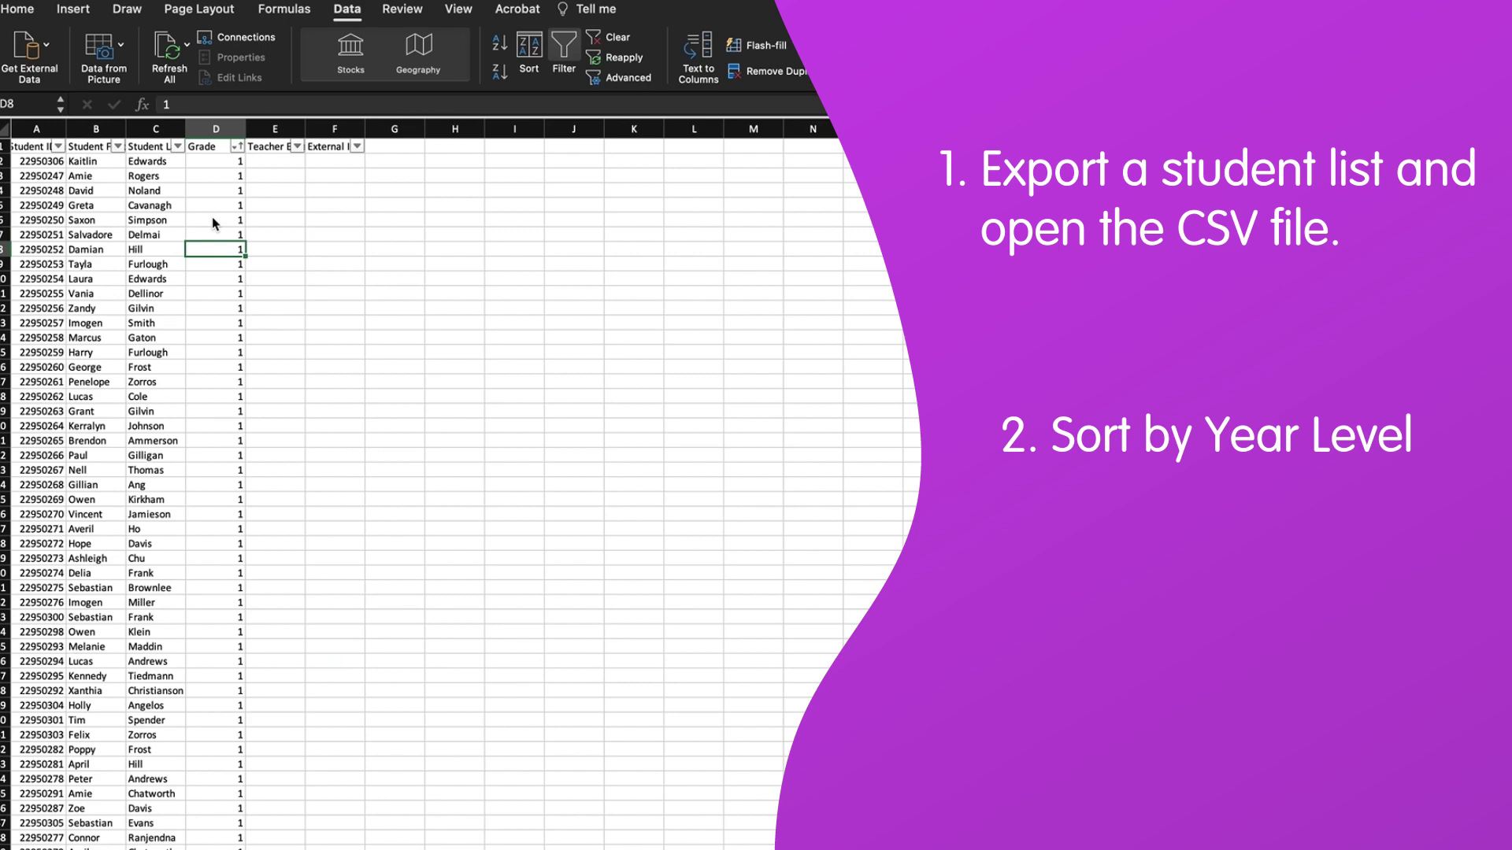
Select the rows of students who have left the school for removal
scroll(211, 217, "down", 10)
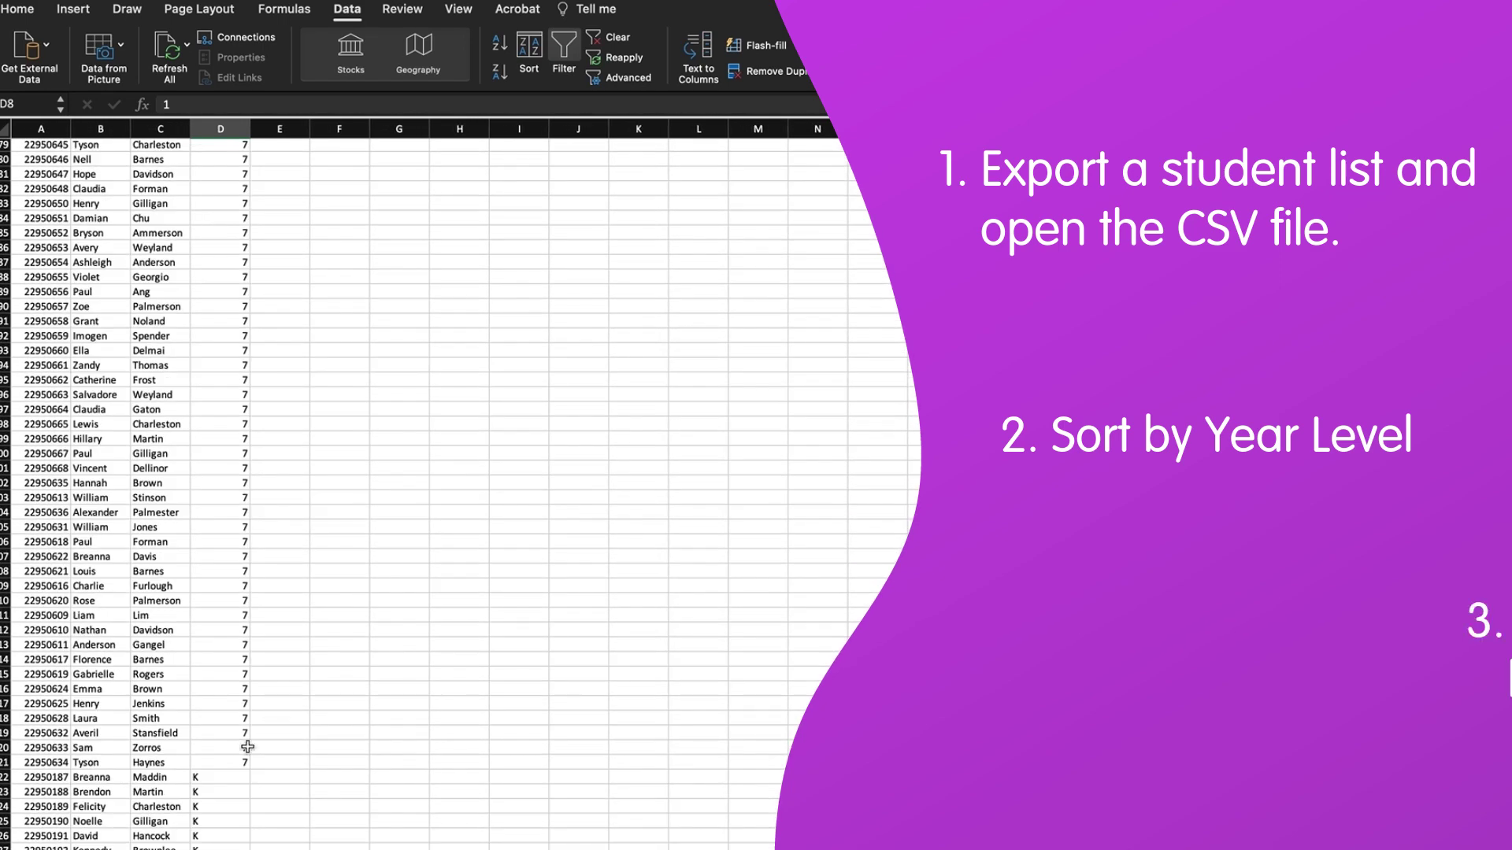
left_click_drag(229, 762, 24, 485)
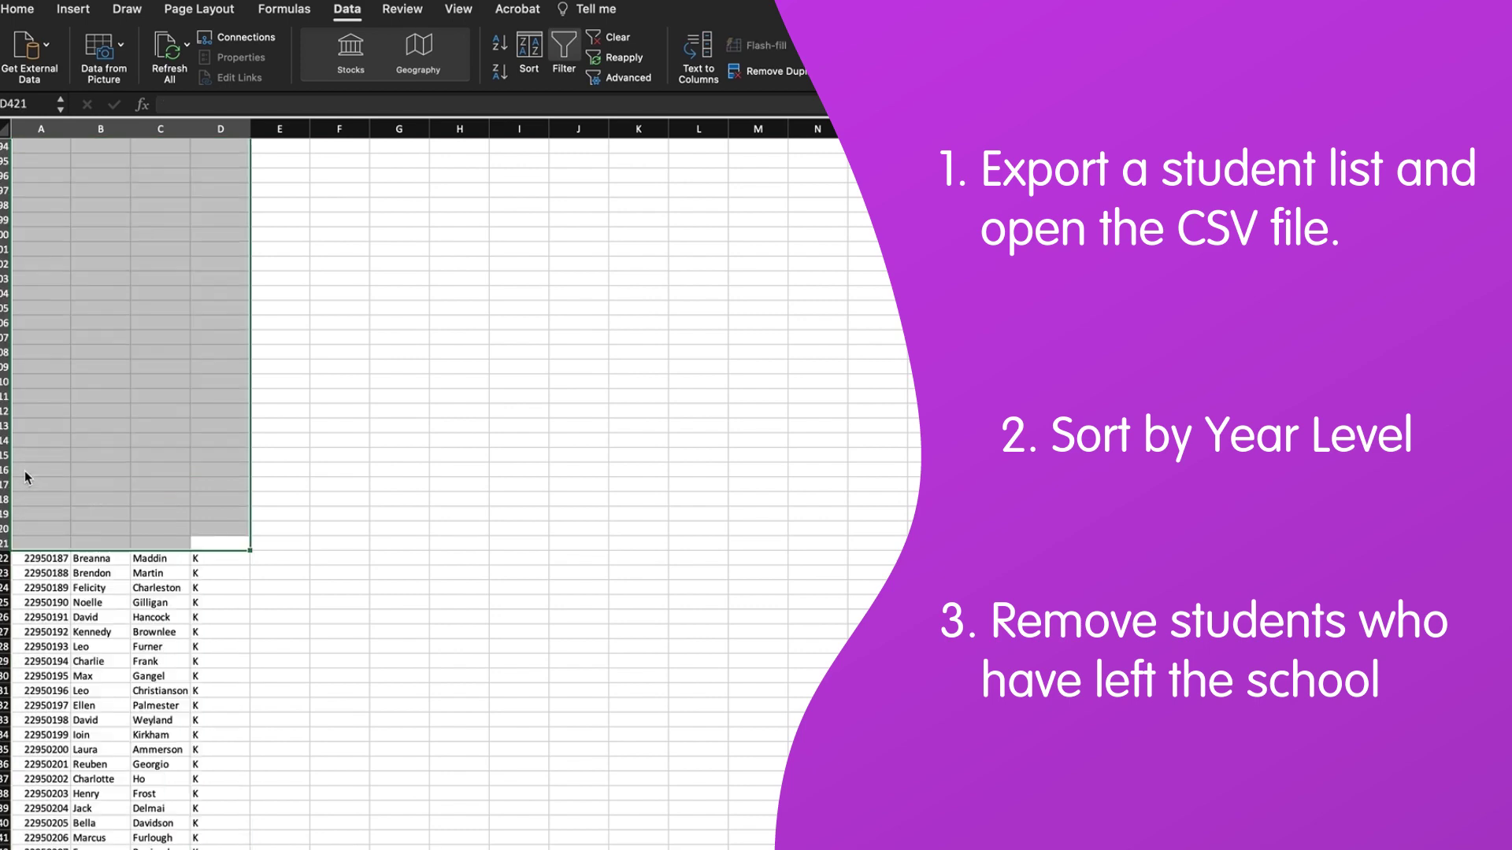
scroll(206, 417, "down", 10)
scroll(194, 432, "up", 20)
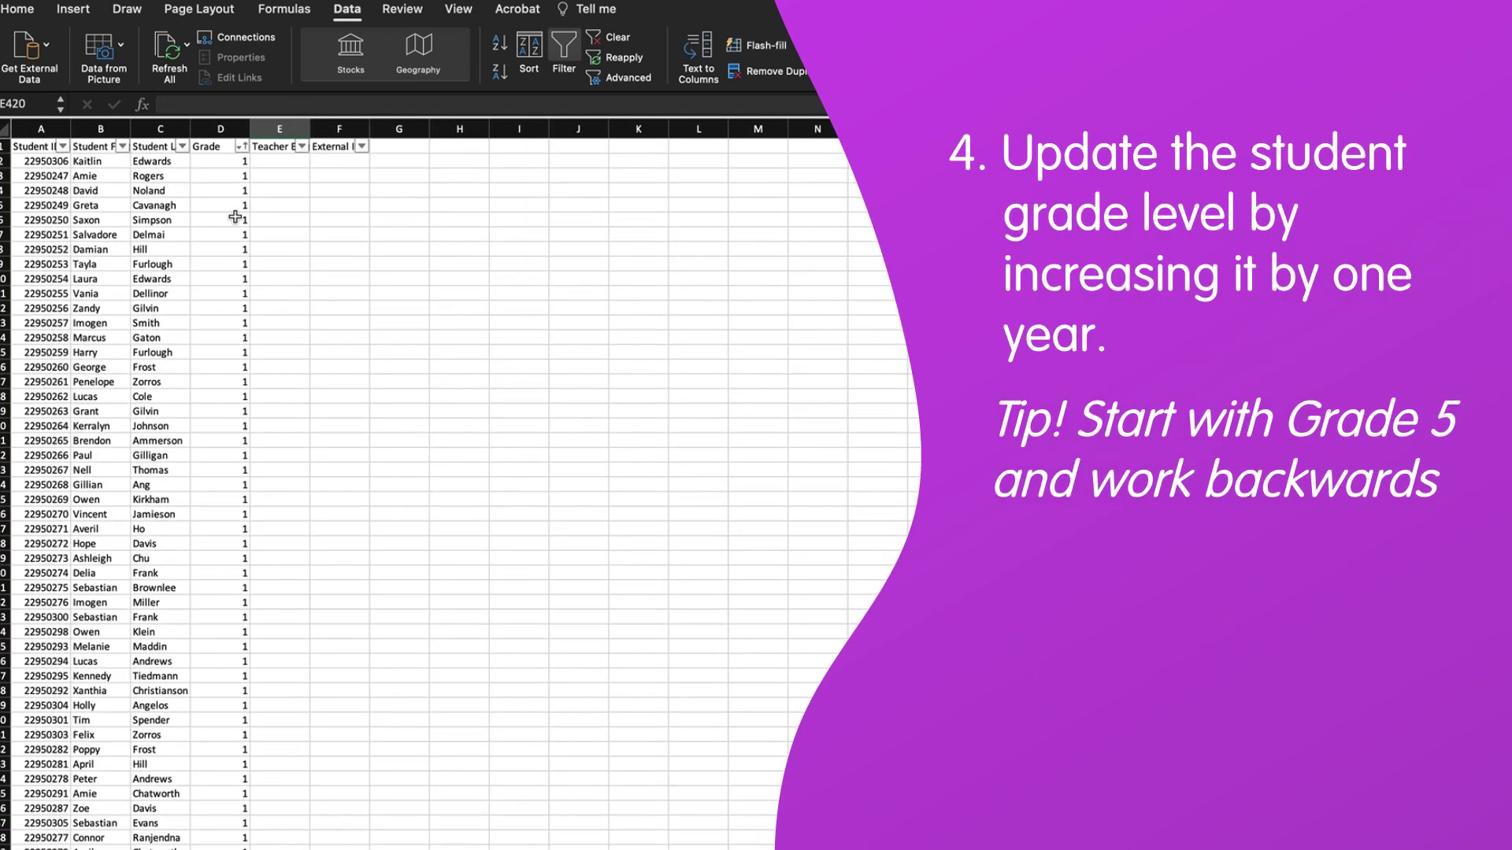
scroll(226, 438, "down", 20)
scroll(225, 440, "up", 20)
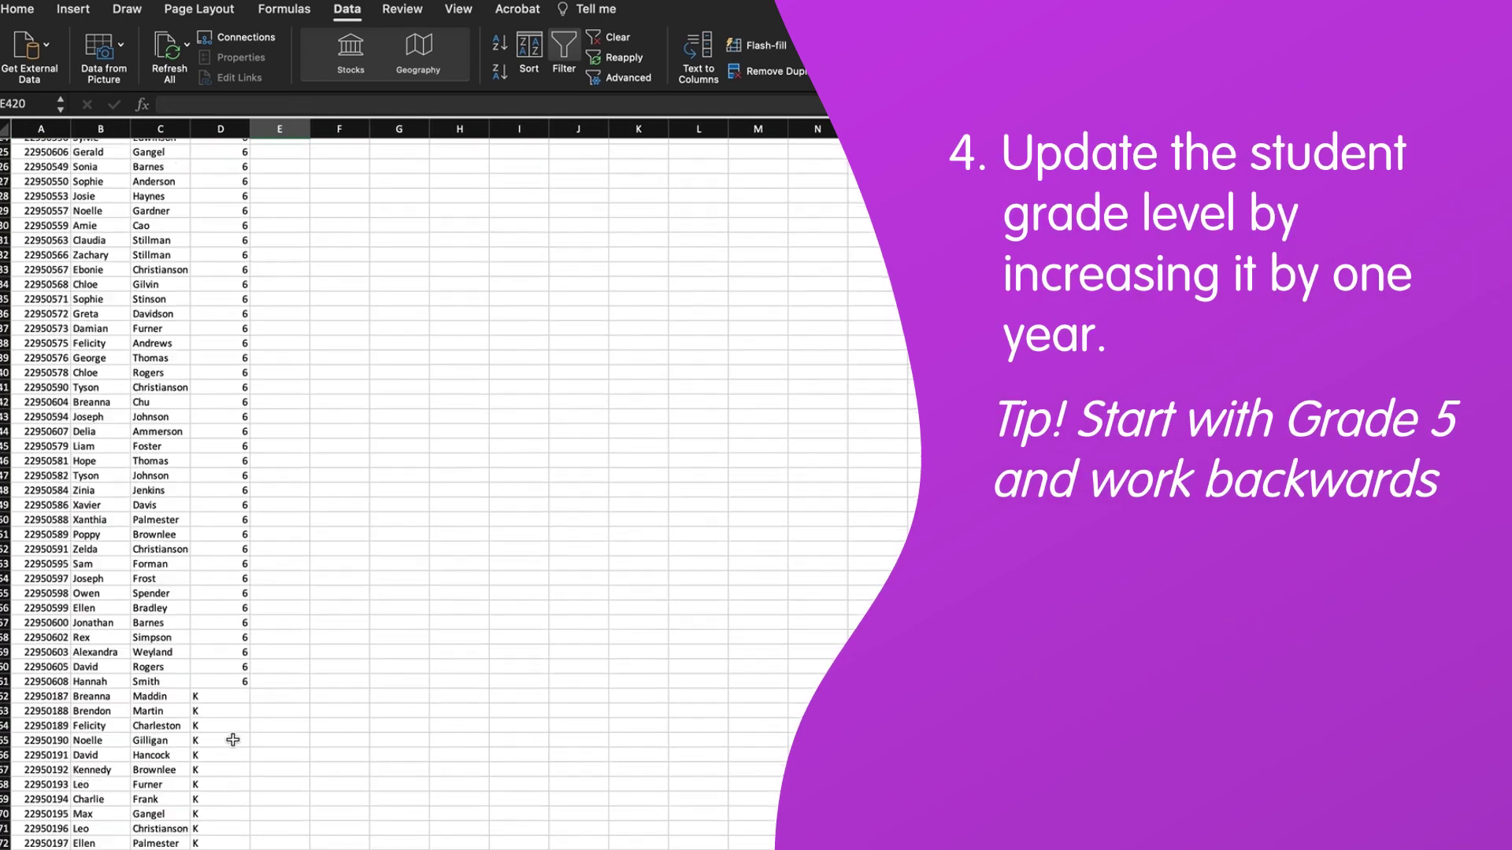
Select every K grade in column D and clear it to change it to 1
left_click(234, 734)
left_click_drag(235, 734, 231, 362)
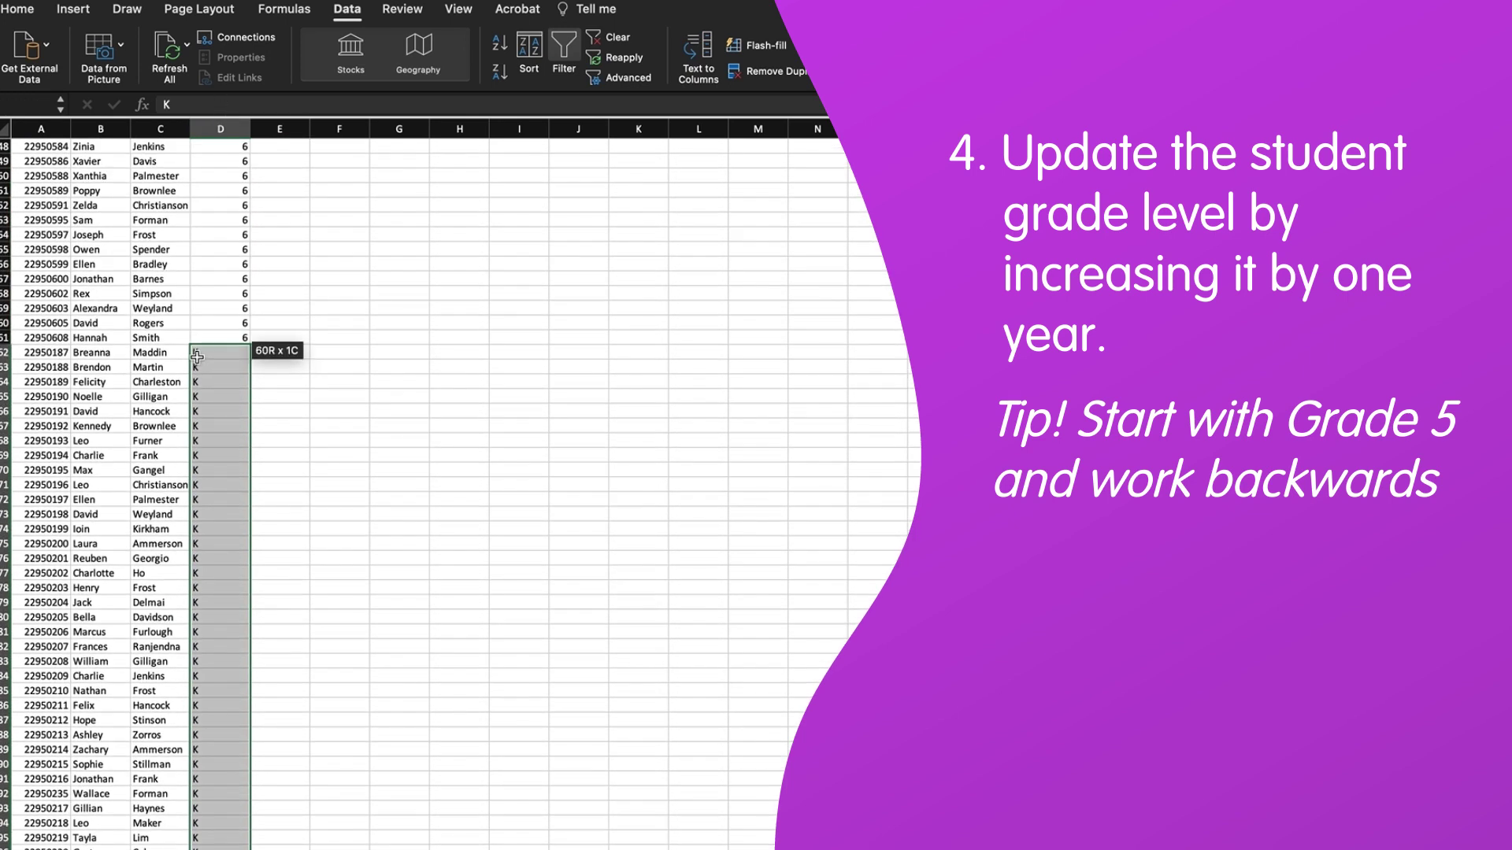
left_click(215, 106)
key("BackSpace")
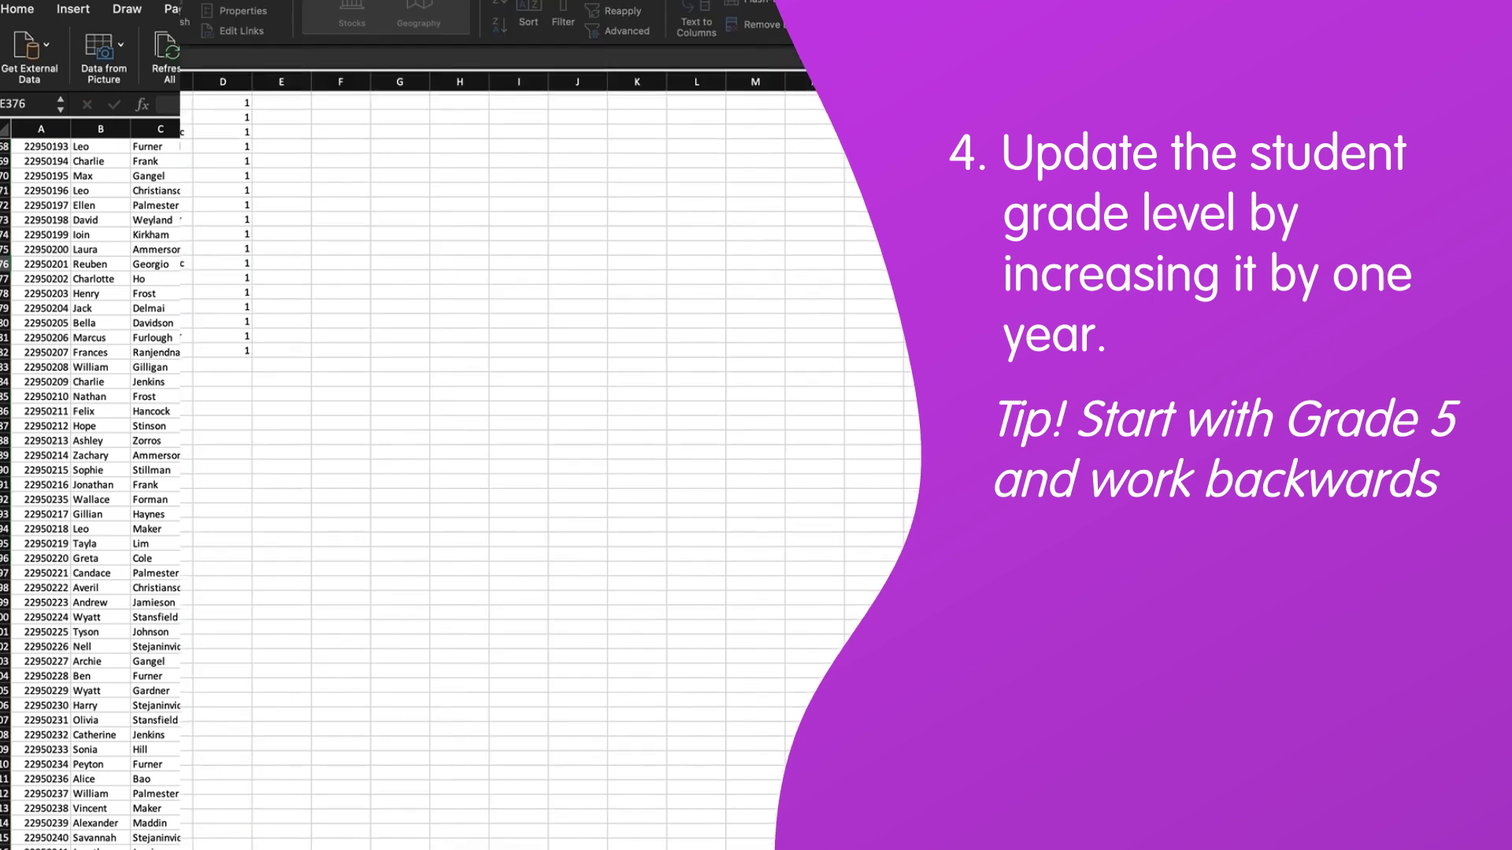
Enter the first three new students' first and last names with grade K
type("Lao")
key("Tab")
type("K")
key("Return")
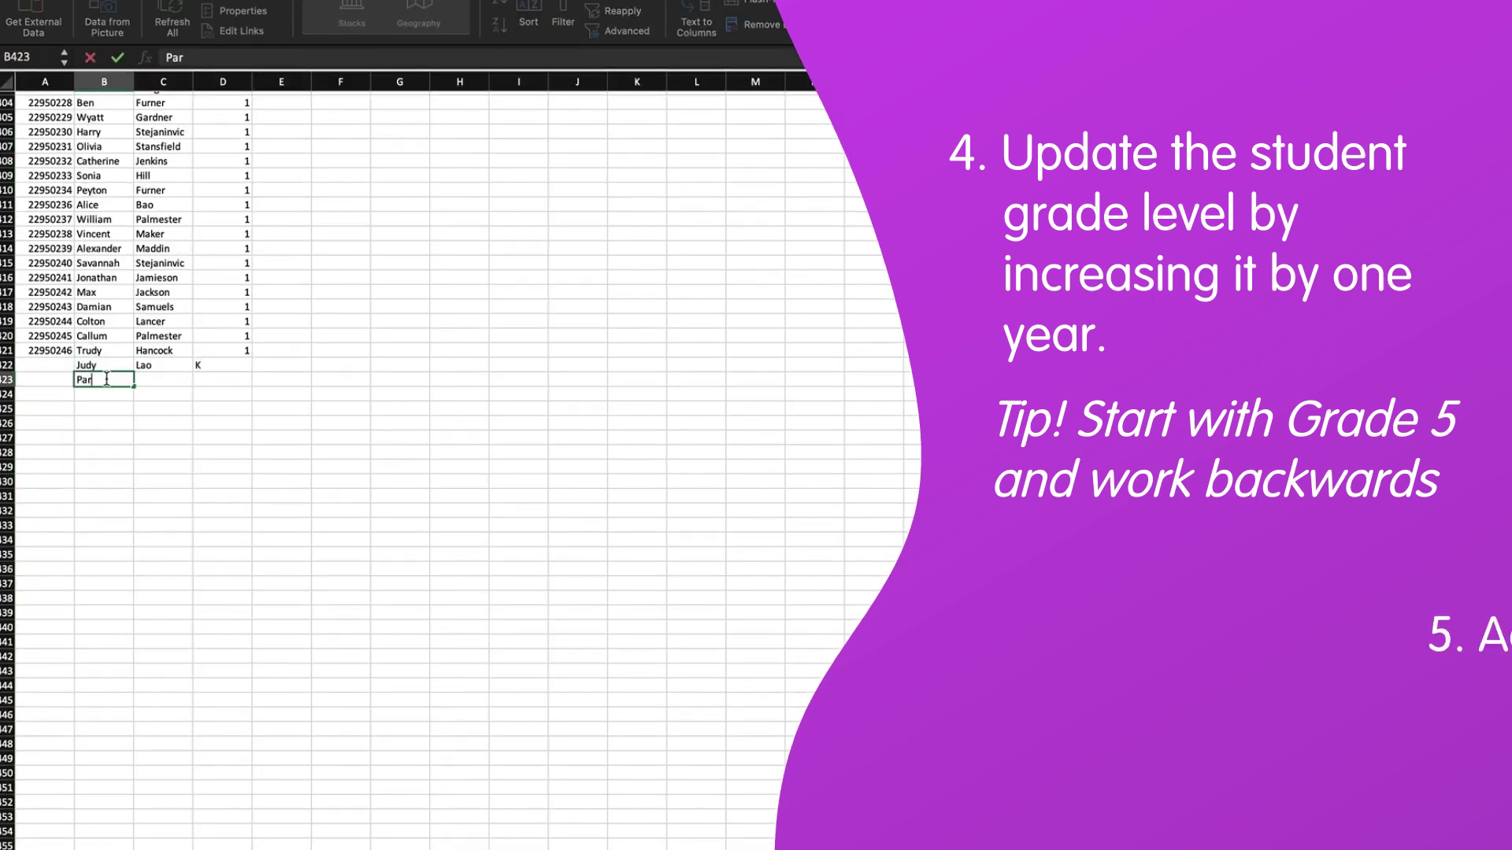
key("Tab")
key("Tab")
type("K")
key("Return")
key("Tab")
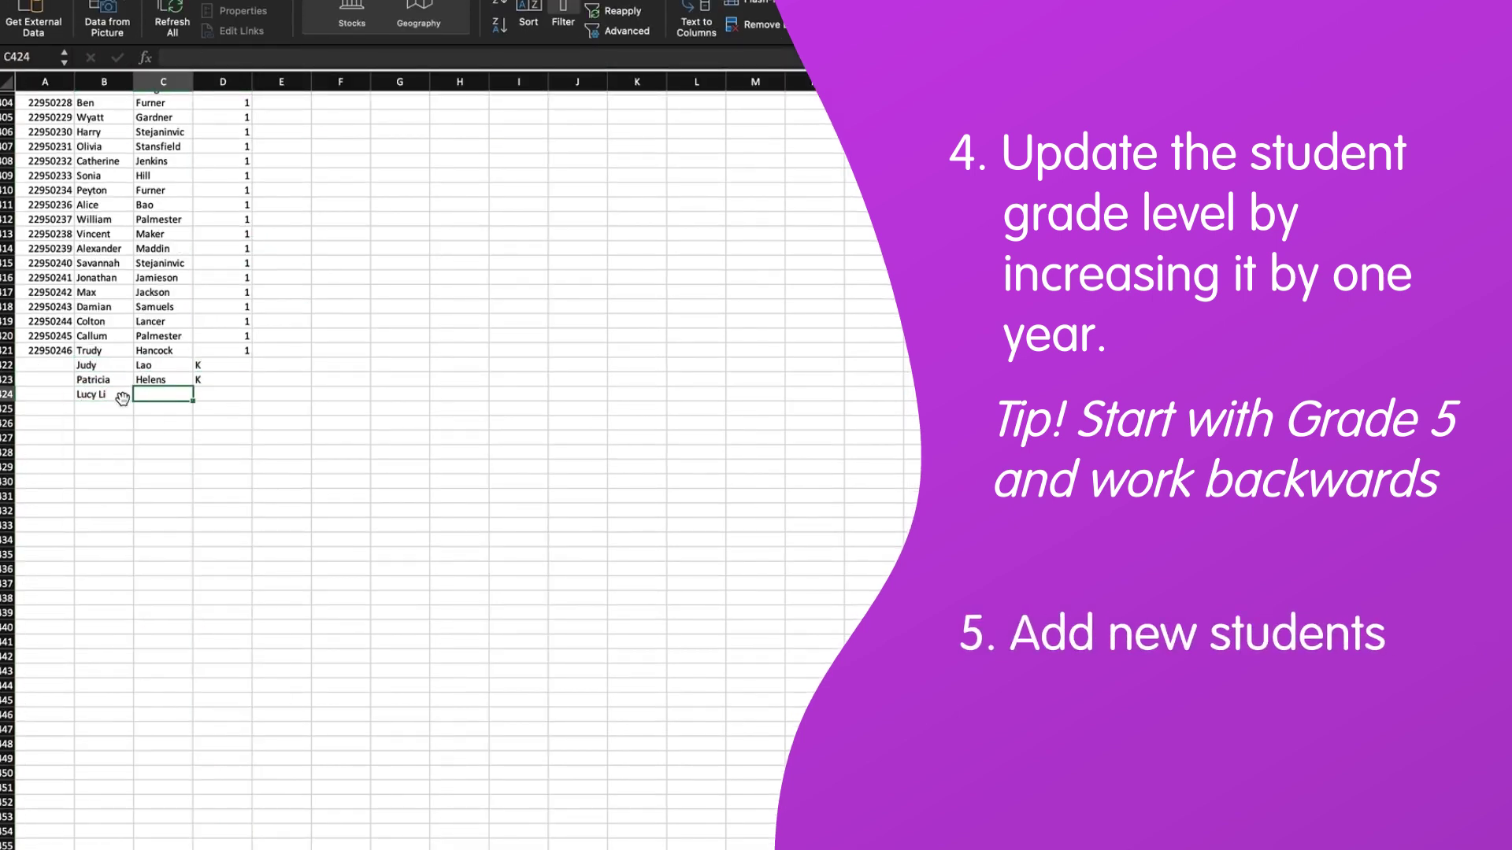
key("Tab")
type("K")
key("Return")
Add four more new students with their first and last names and grade K
key("Tab")
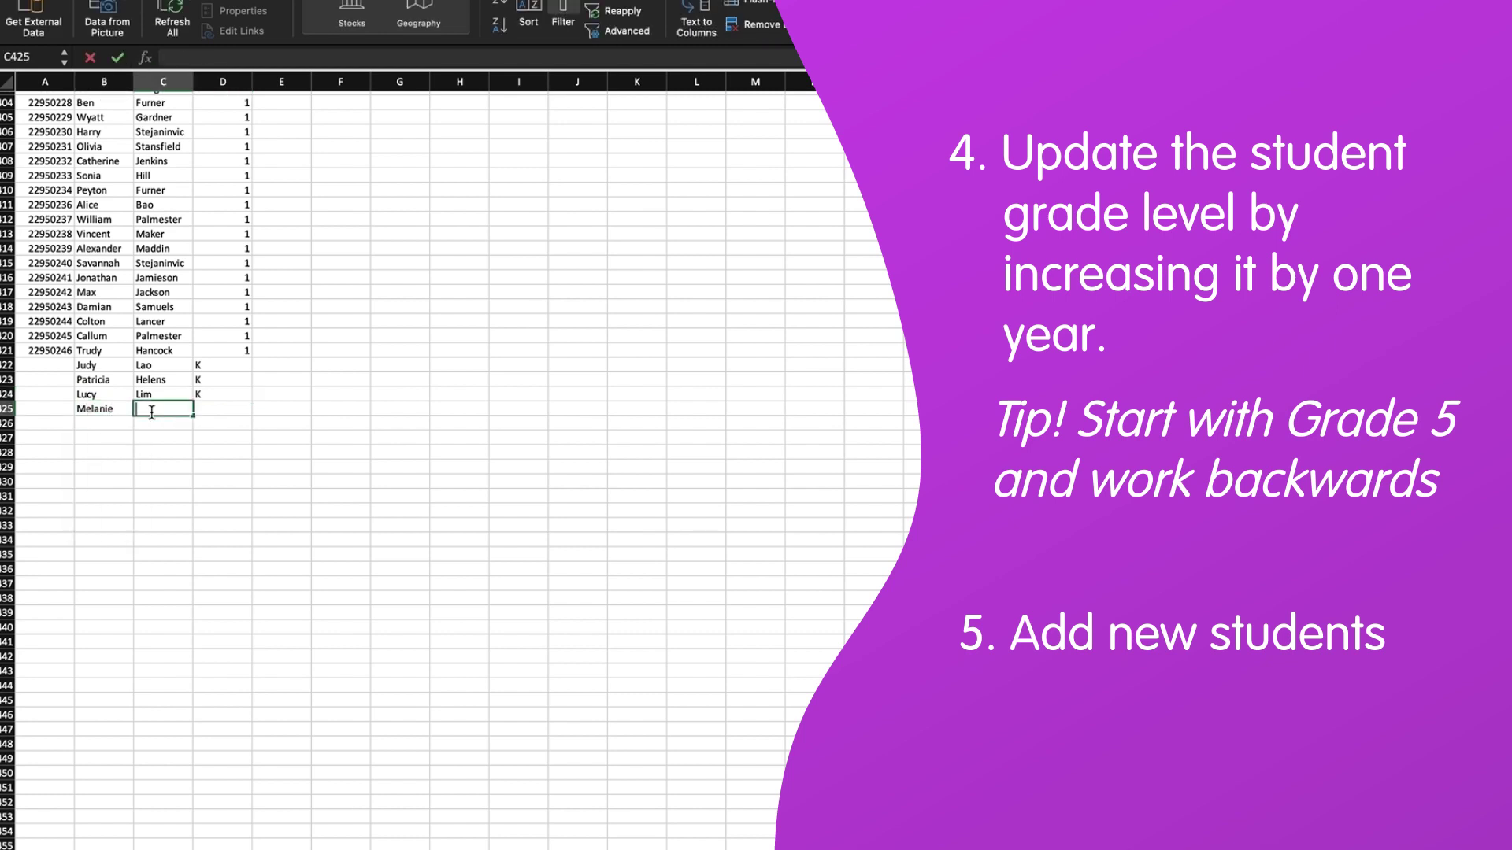
key("Tab")
type("K")
key("Return")
key("Tab")
key("Tab")
type("K")
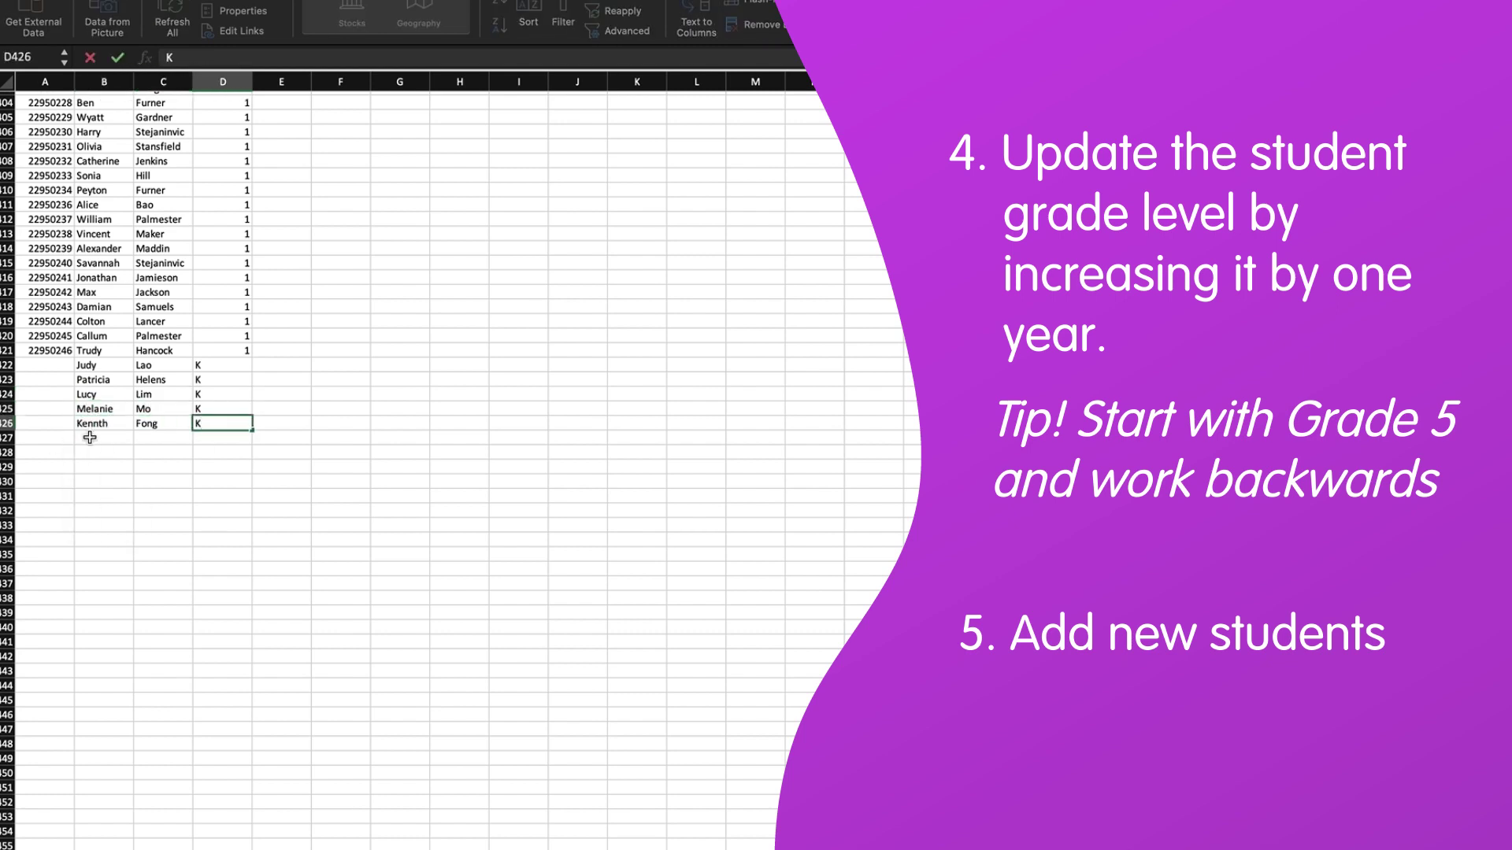
key("Return")
key("Return")
key("Return")
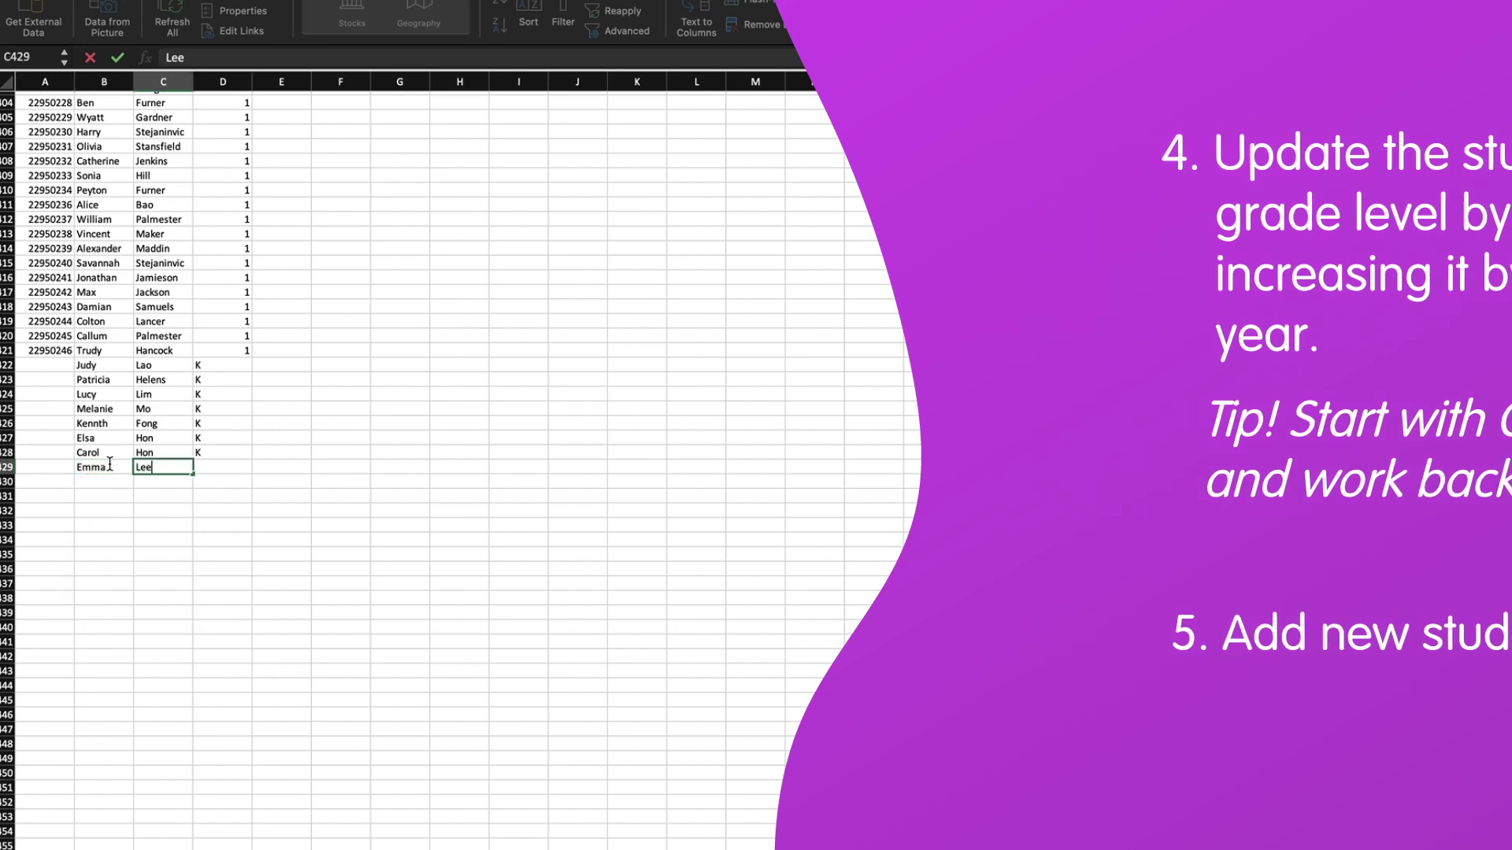
Finish the last new student's row and fill E2:E61 with the first teacher's email
key("Tab")
left_click(263, 455)
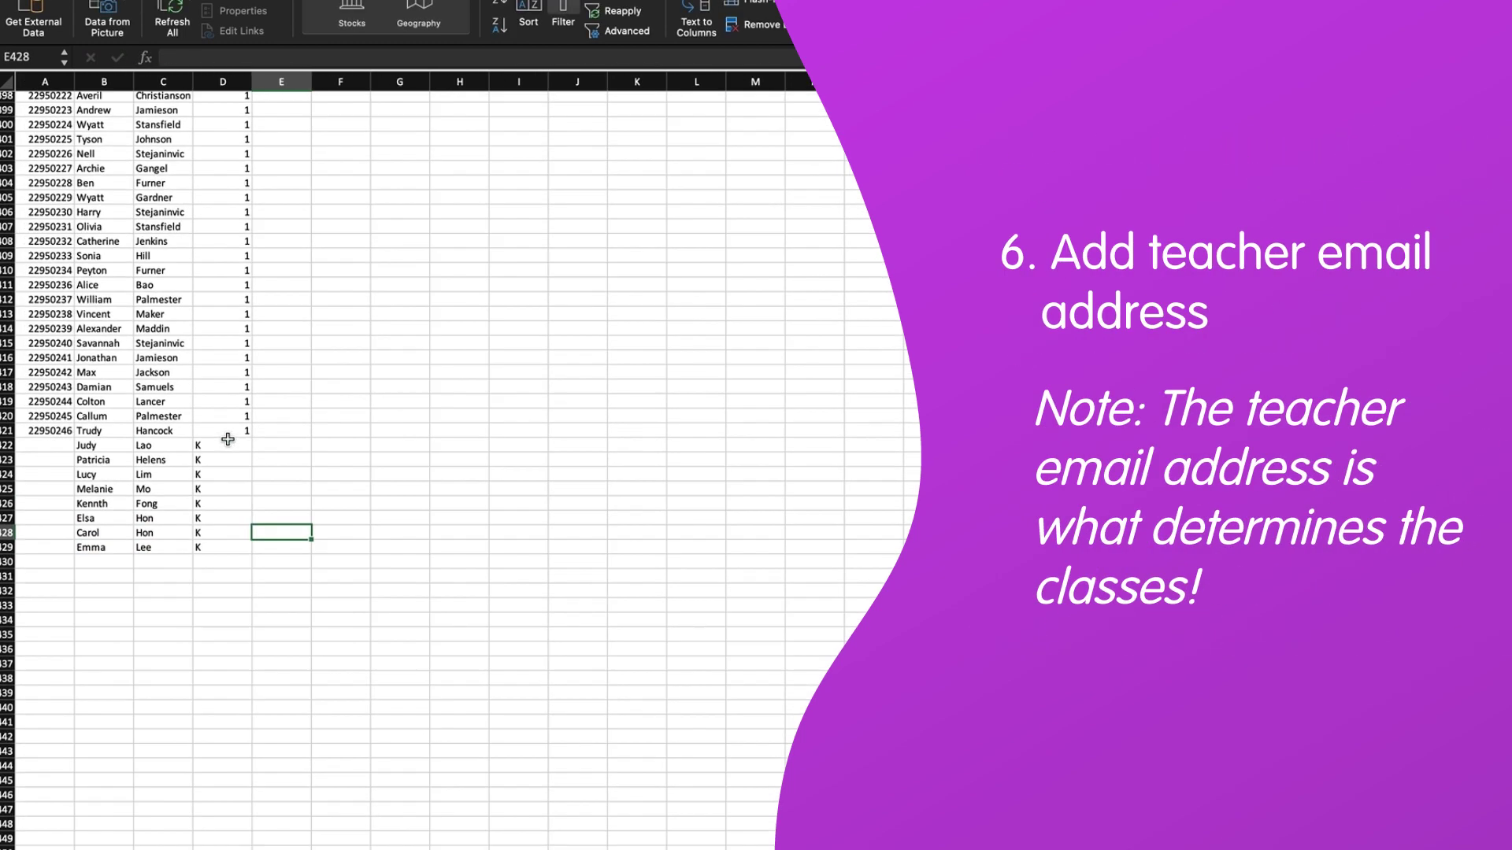
scroll(229, 448, "up", 2)
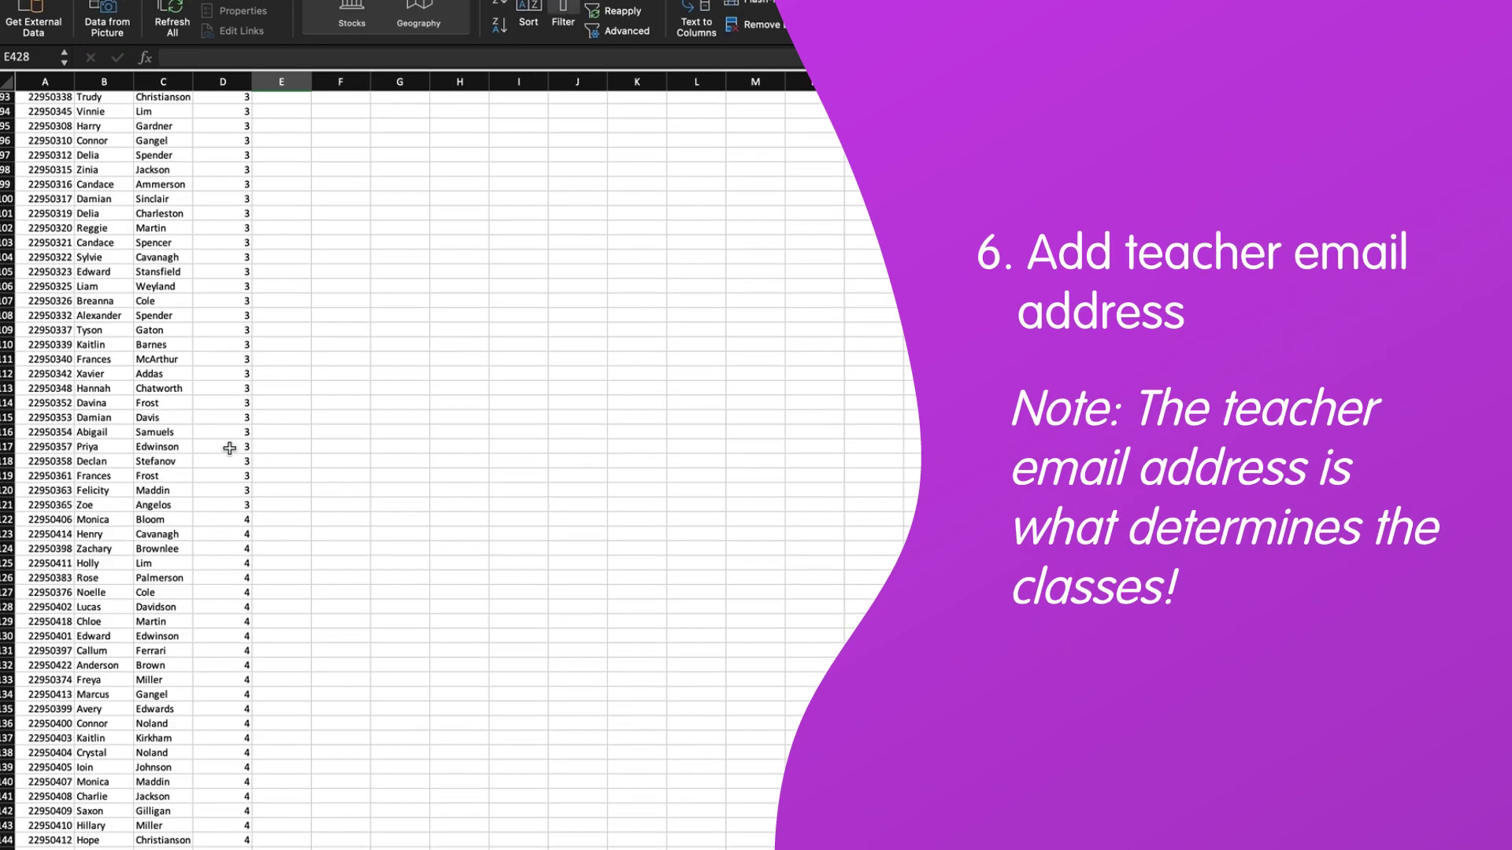
scroll(229, 448, "up", 20)
left_click_drag(281, 111, 294, 601)
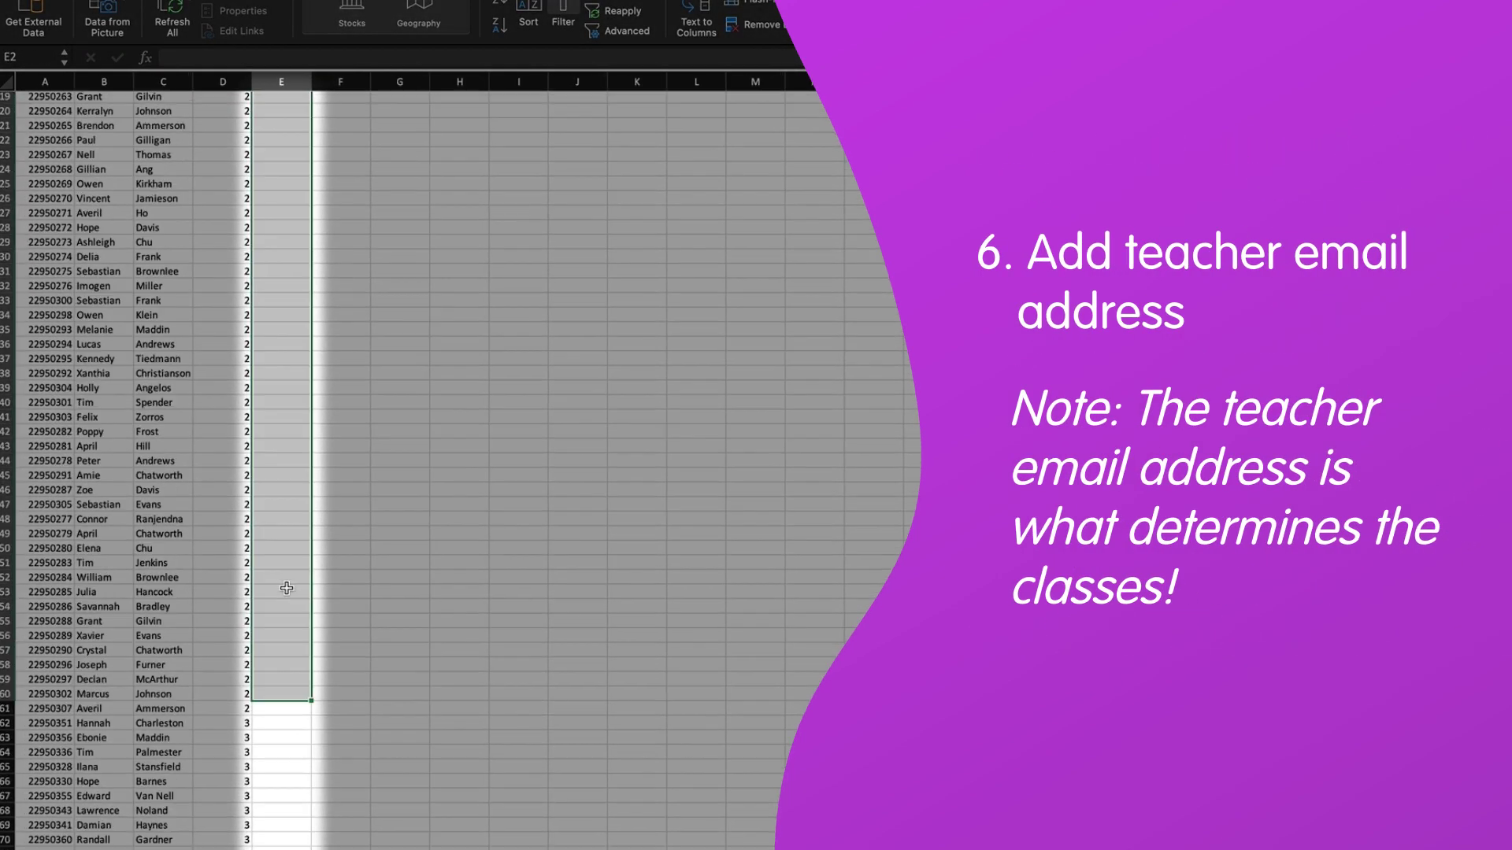
key("ctrl+Return")
left_click(518, 274)
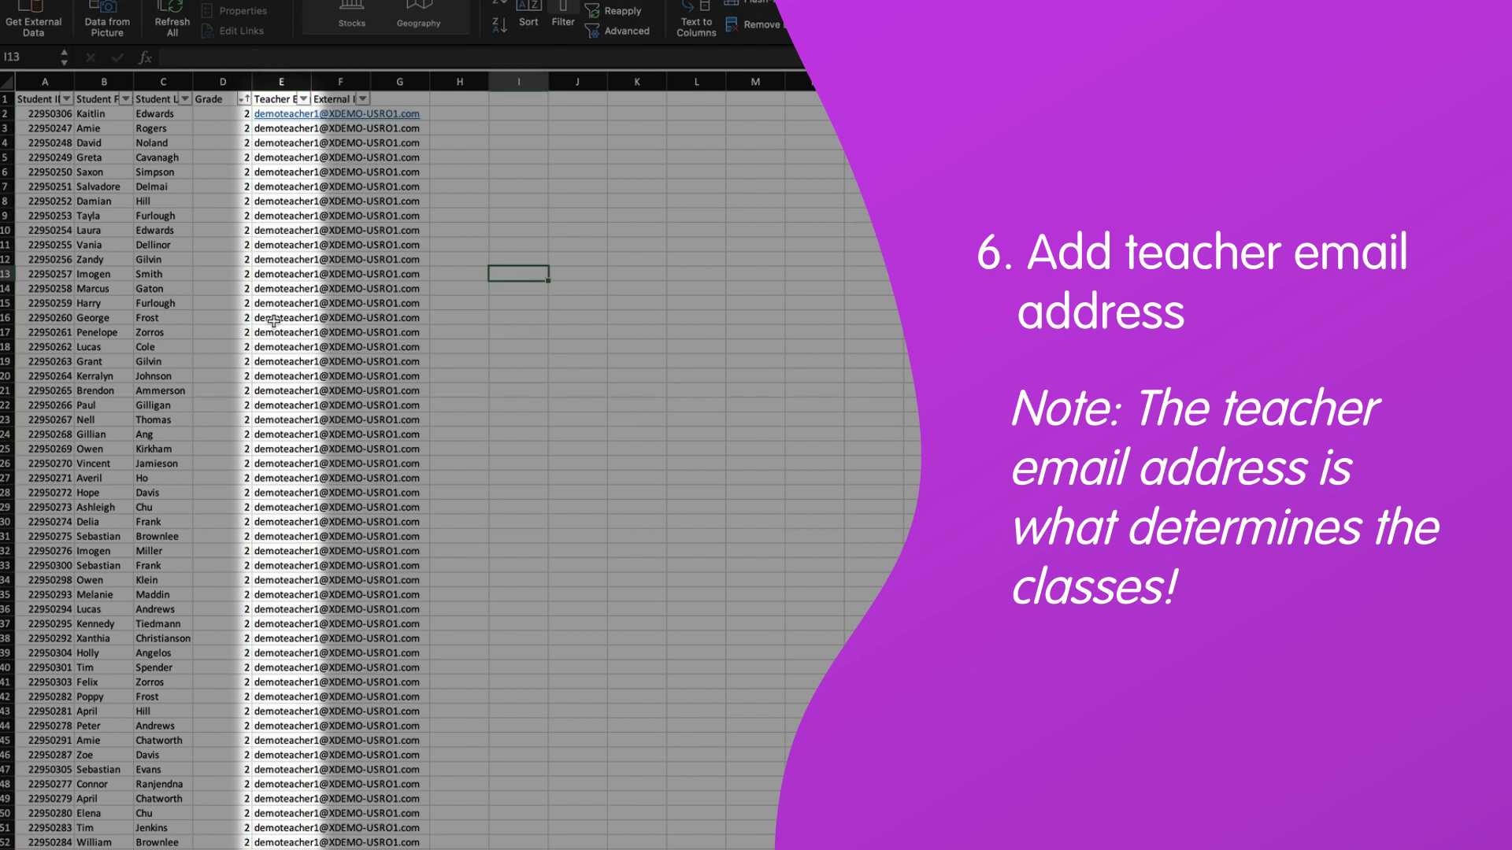
Put the second teacher's email in E62 and fill it down the grade 3 rows through E121
scroll(273, 320, "down", 9)
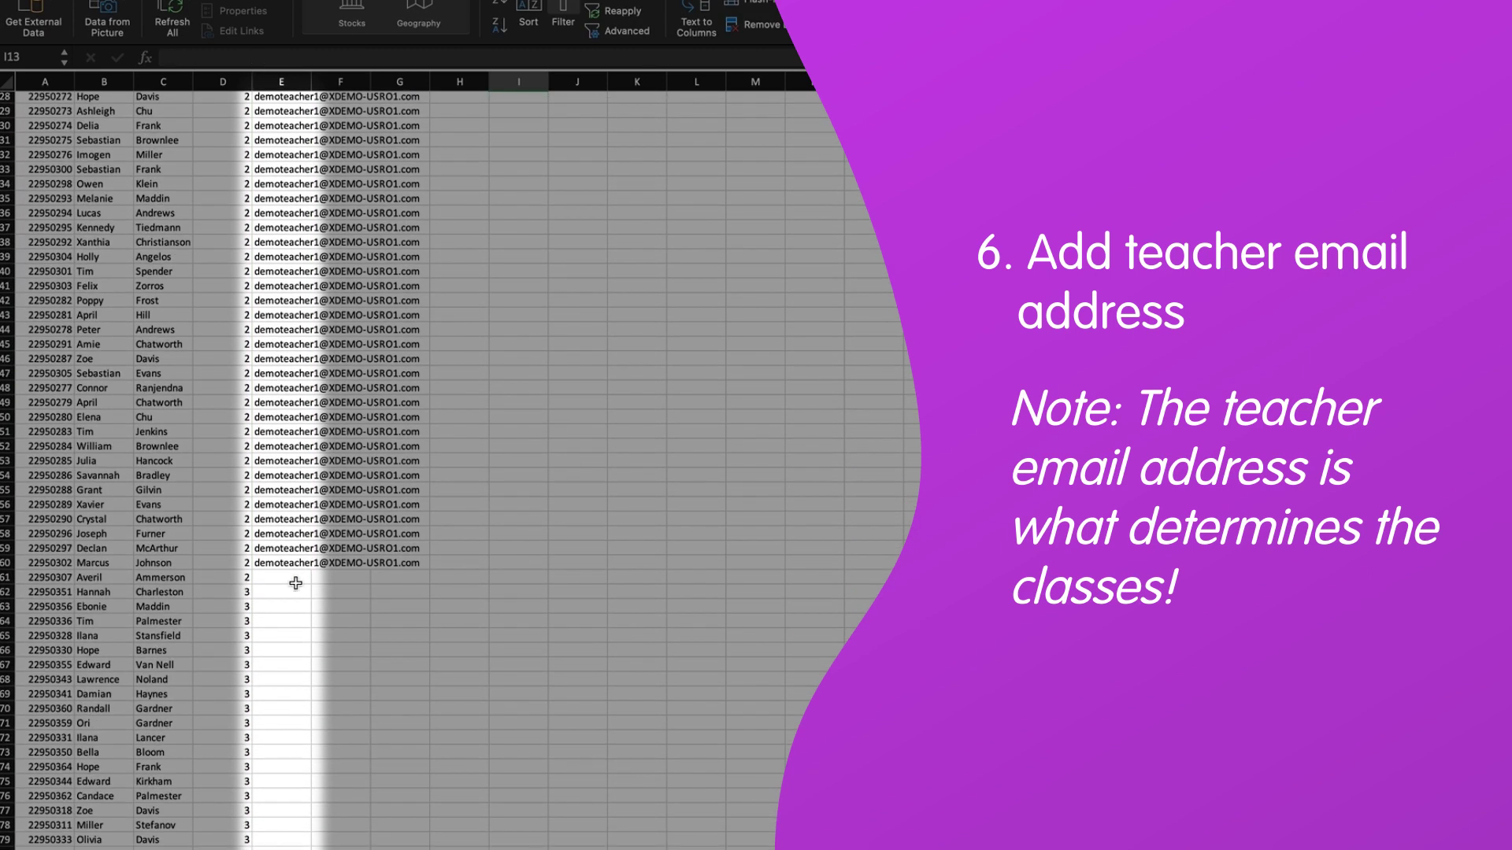
left_click(291, 579)
key("ctrl+v")
key("Return")
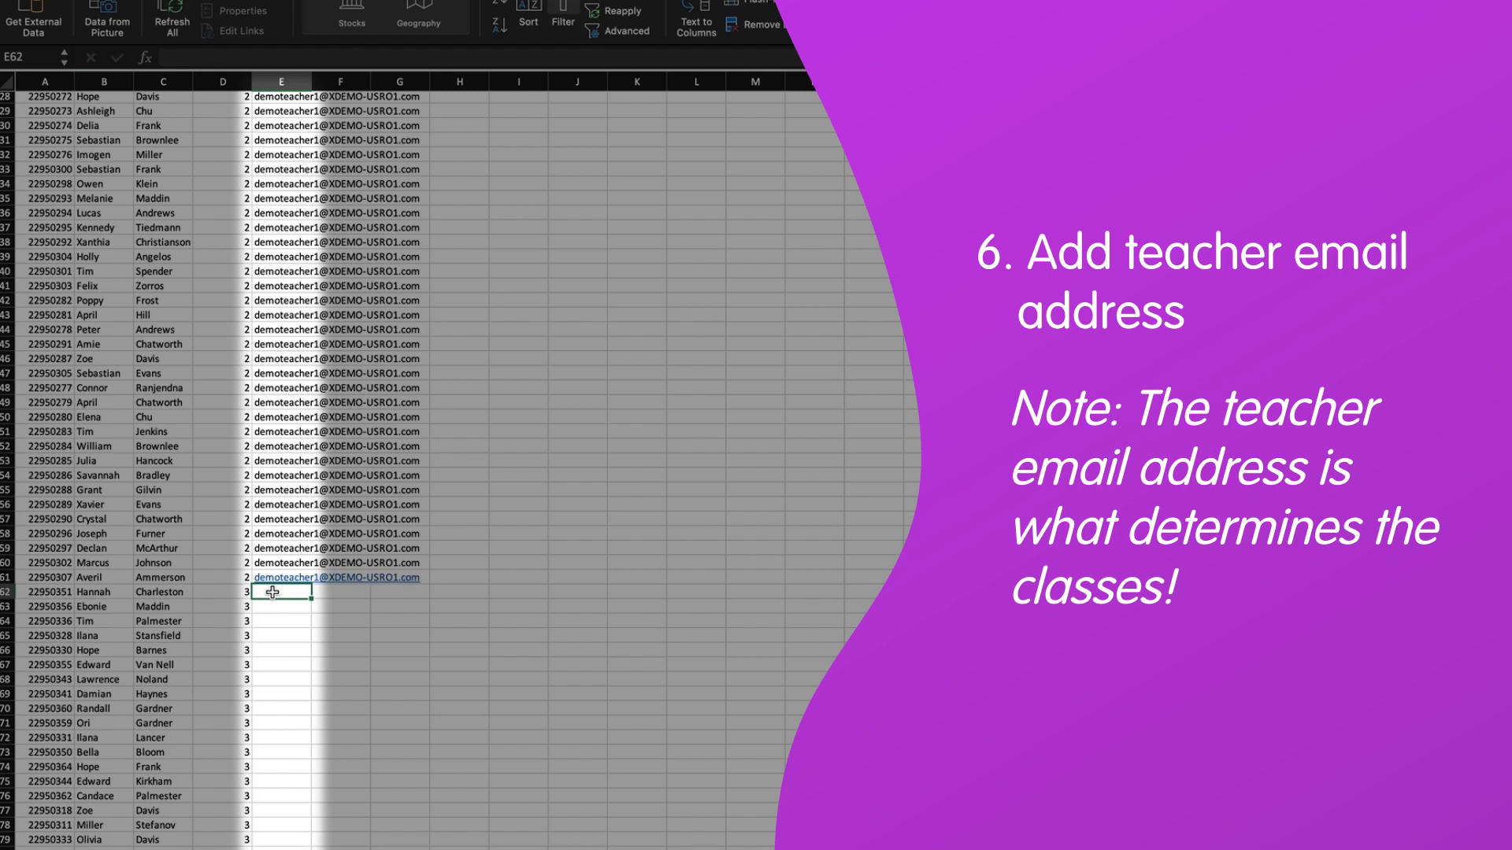
key("ctrl+v")
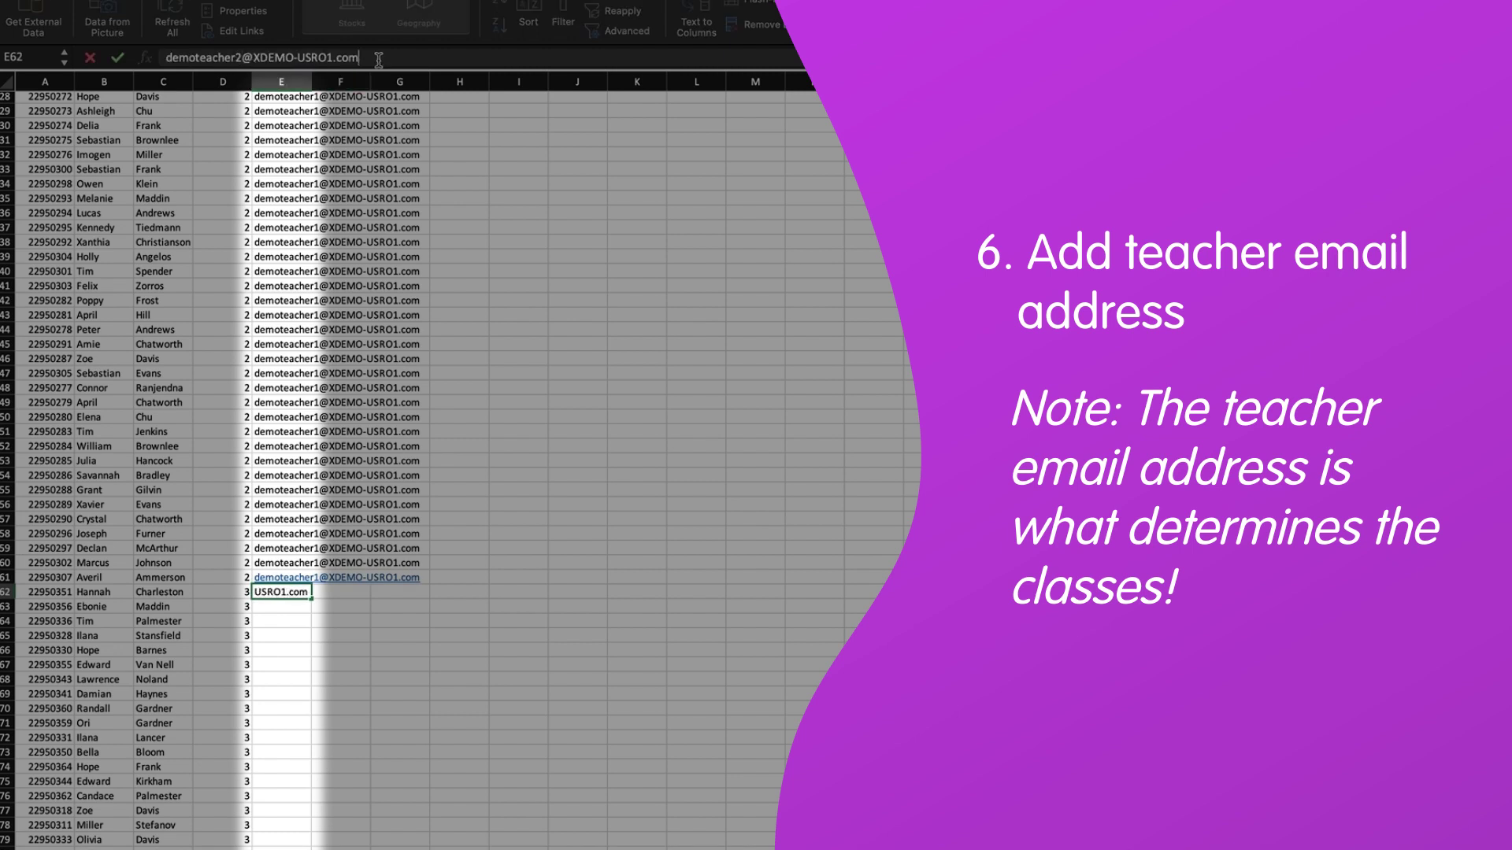
key("Return")
scroll(317, 621, "down", 14)
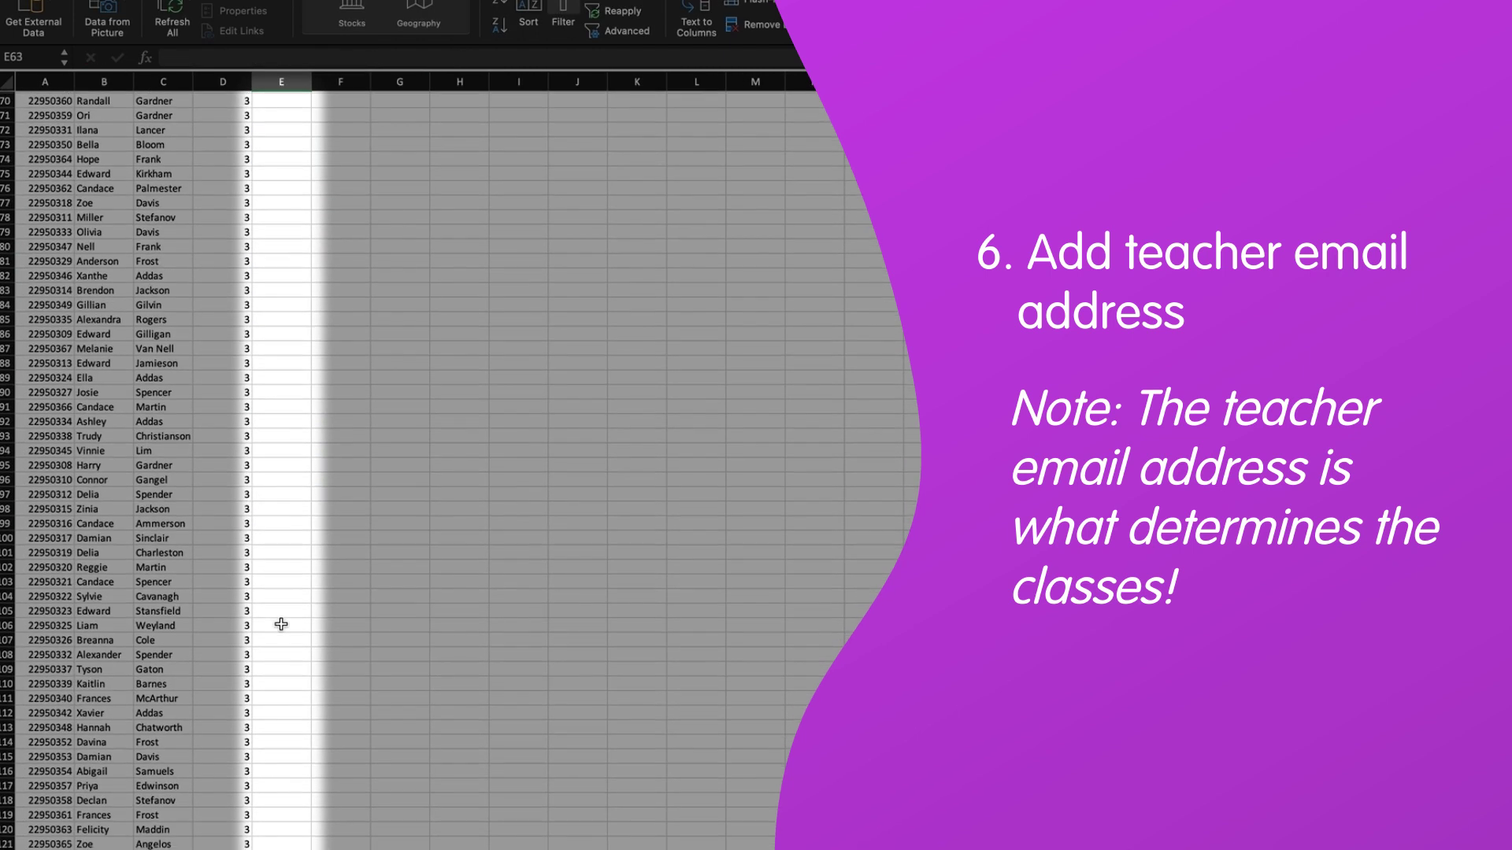
scroll(281, 625, "down", 4)
left_click(281, 592, "shift")
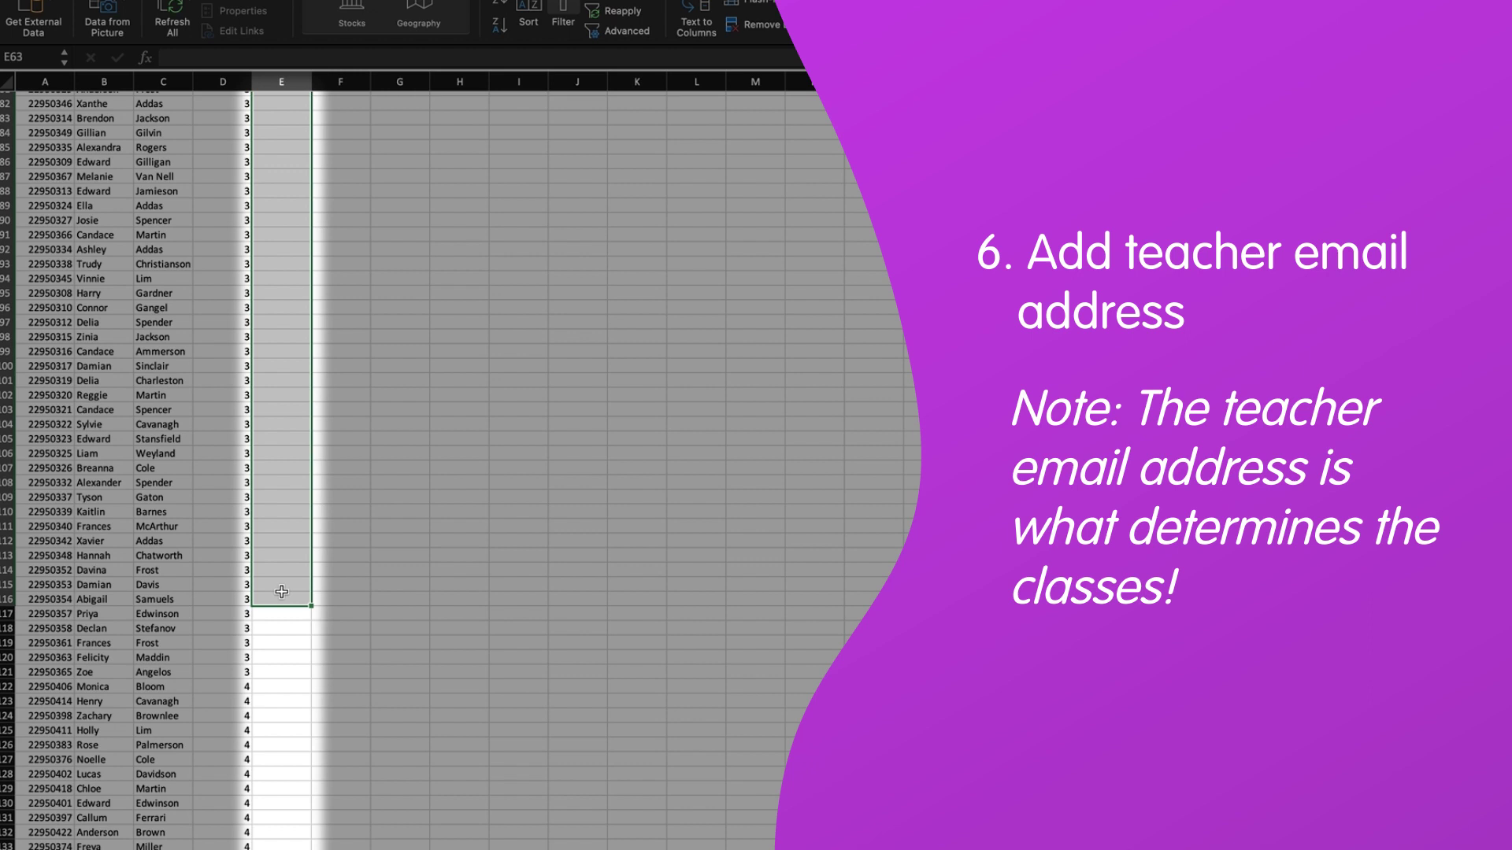
left_click(279, 670, "shift")
key("ctrl+v")
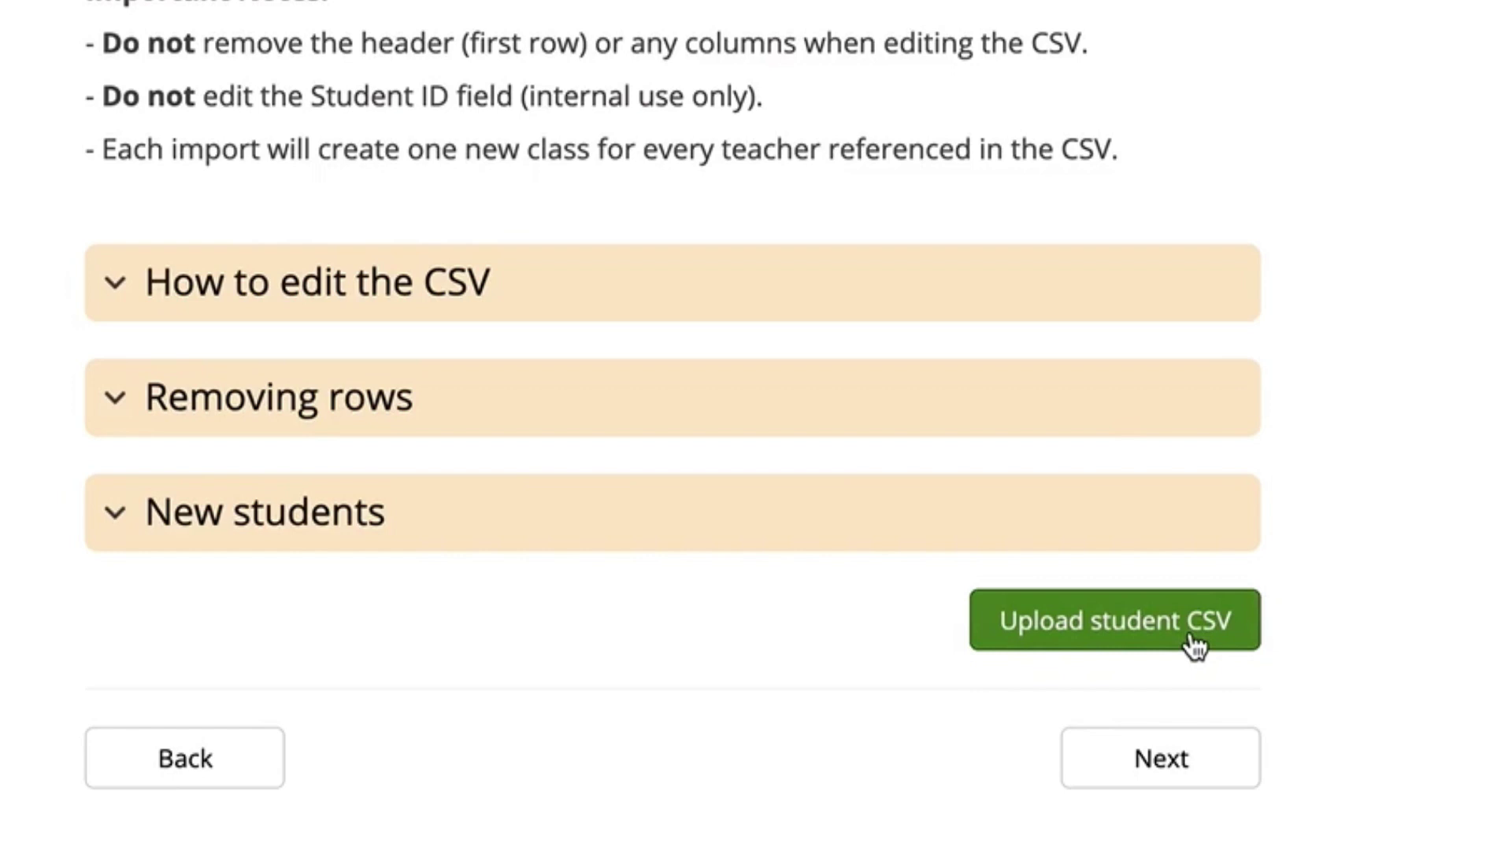
Upload the edited student CSV and confirm the import of 420 students
left_click(1122, 709)
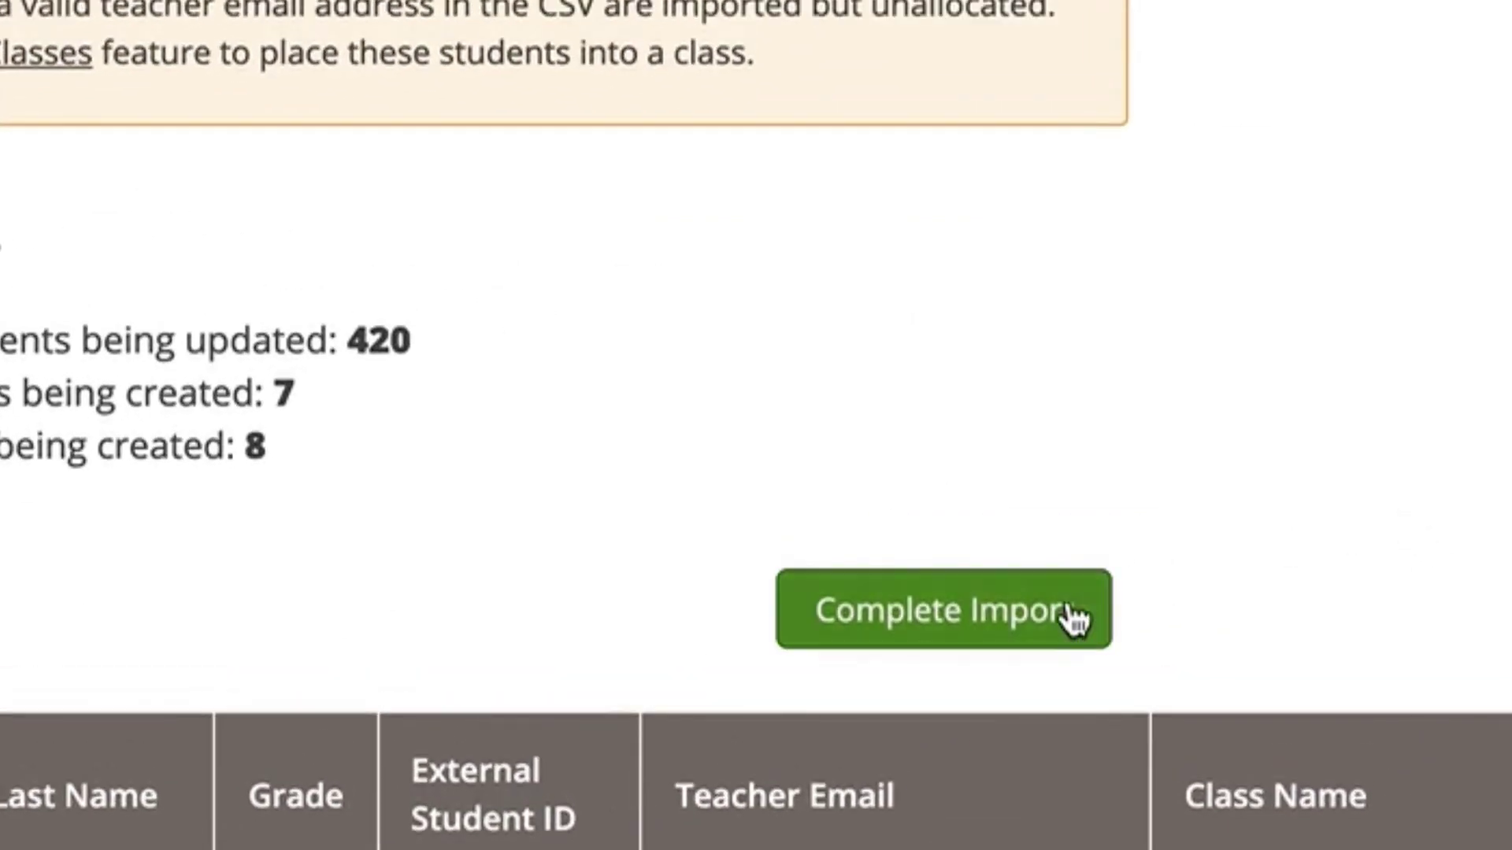
left_click(1154, 652)
left_click(1285, 519)
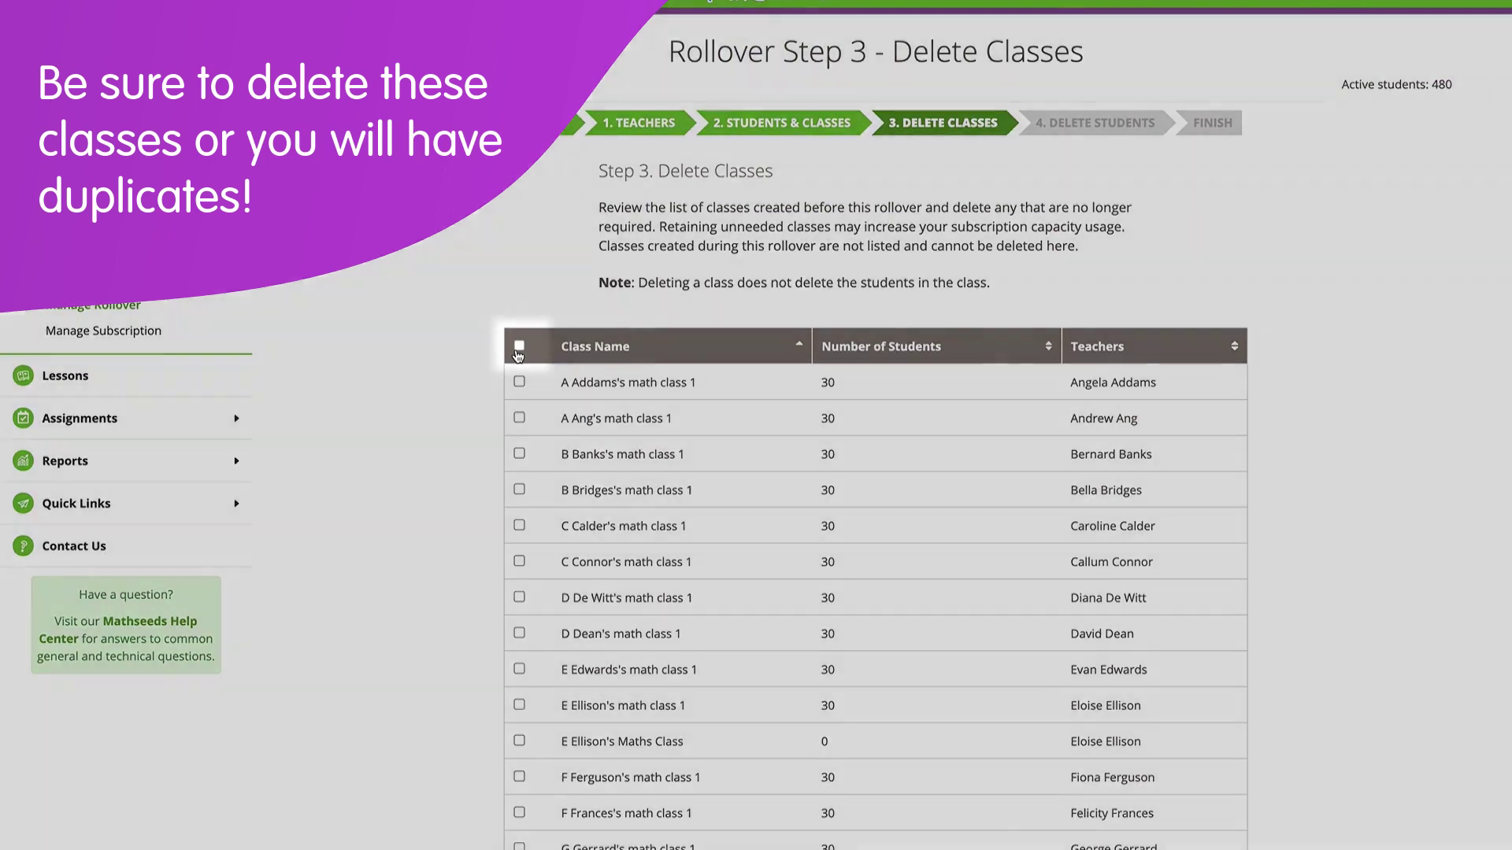
Select all pre-rollover classes in the table and delete them
left_click(519, 347)
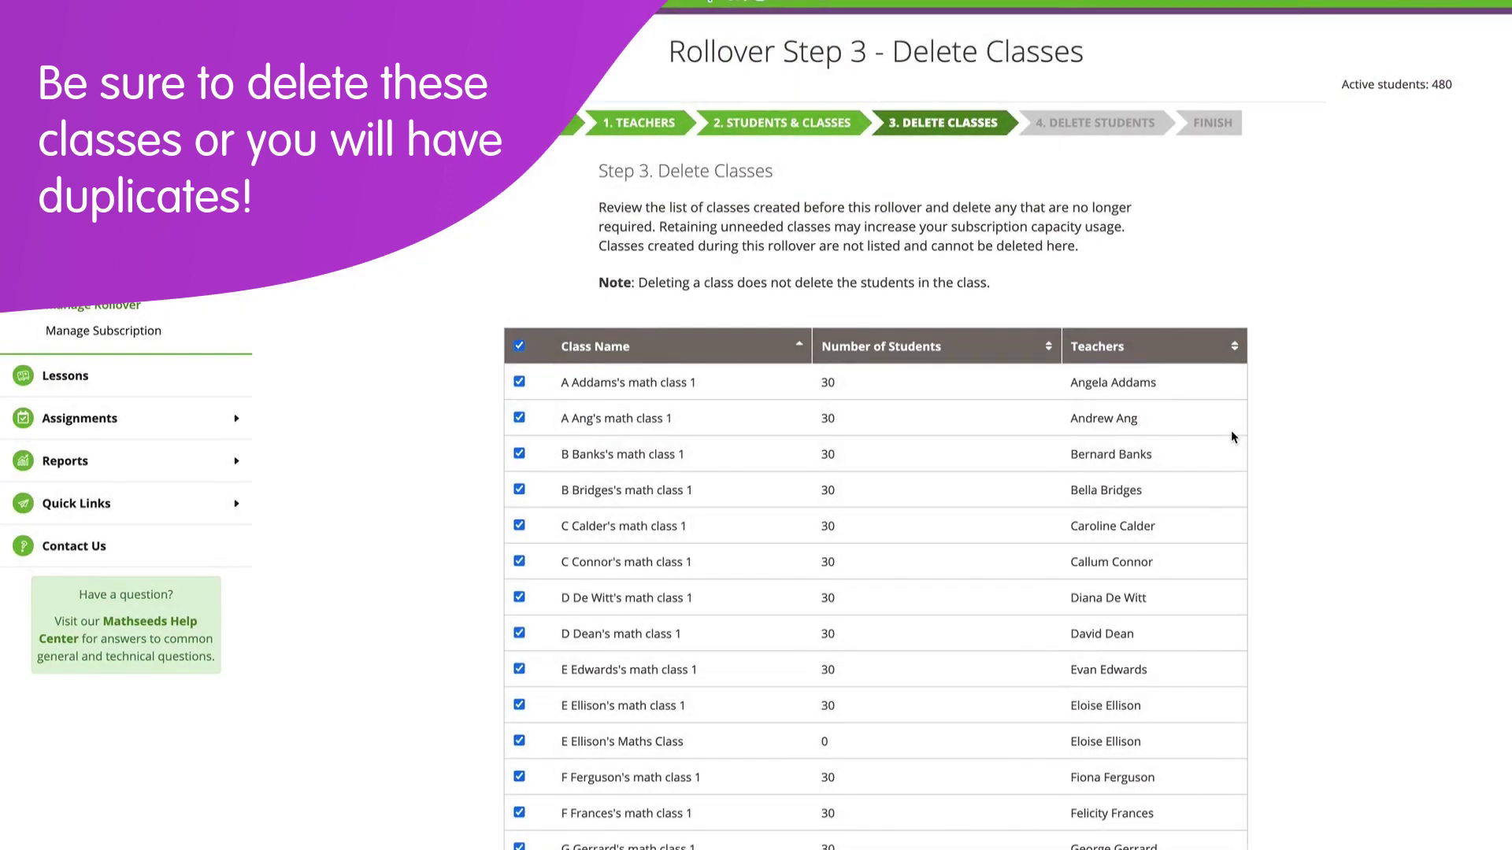
scroll(1127, 704, "down", 5)
left_click(1127, 705)
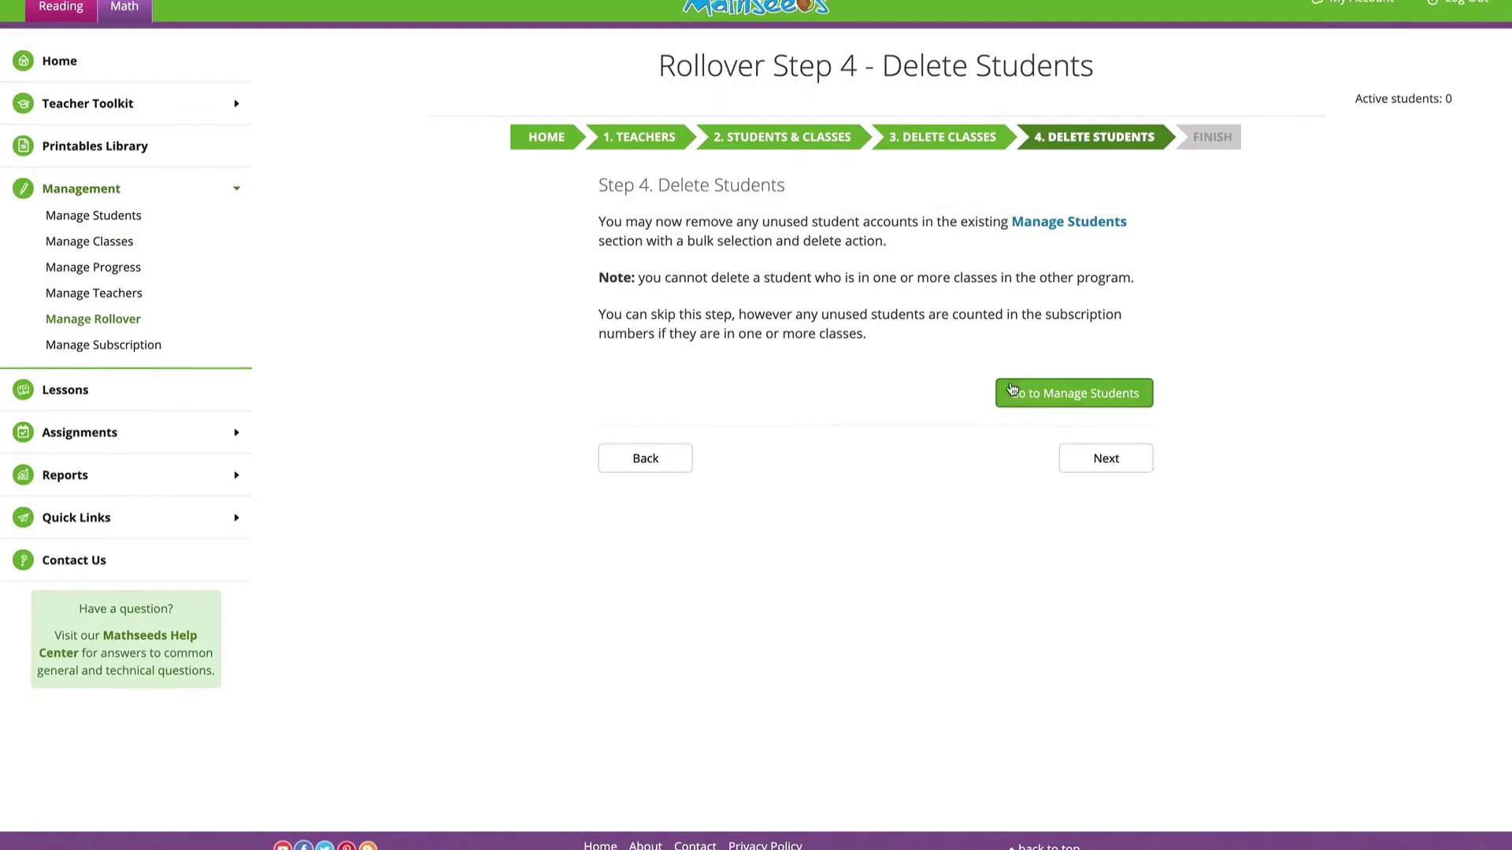
Delete the unused unallocated students in Manage Students, then continue the rollover to Finish
left_click(1073, 393)
left_click(297, 655)
left_click(298, 698)
left_click(297, 741)
left_click(298, 784)
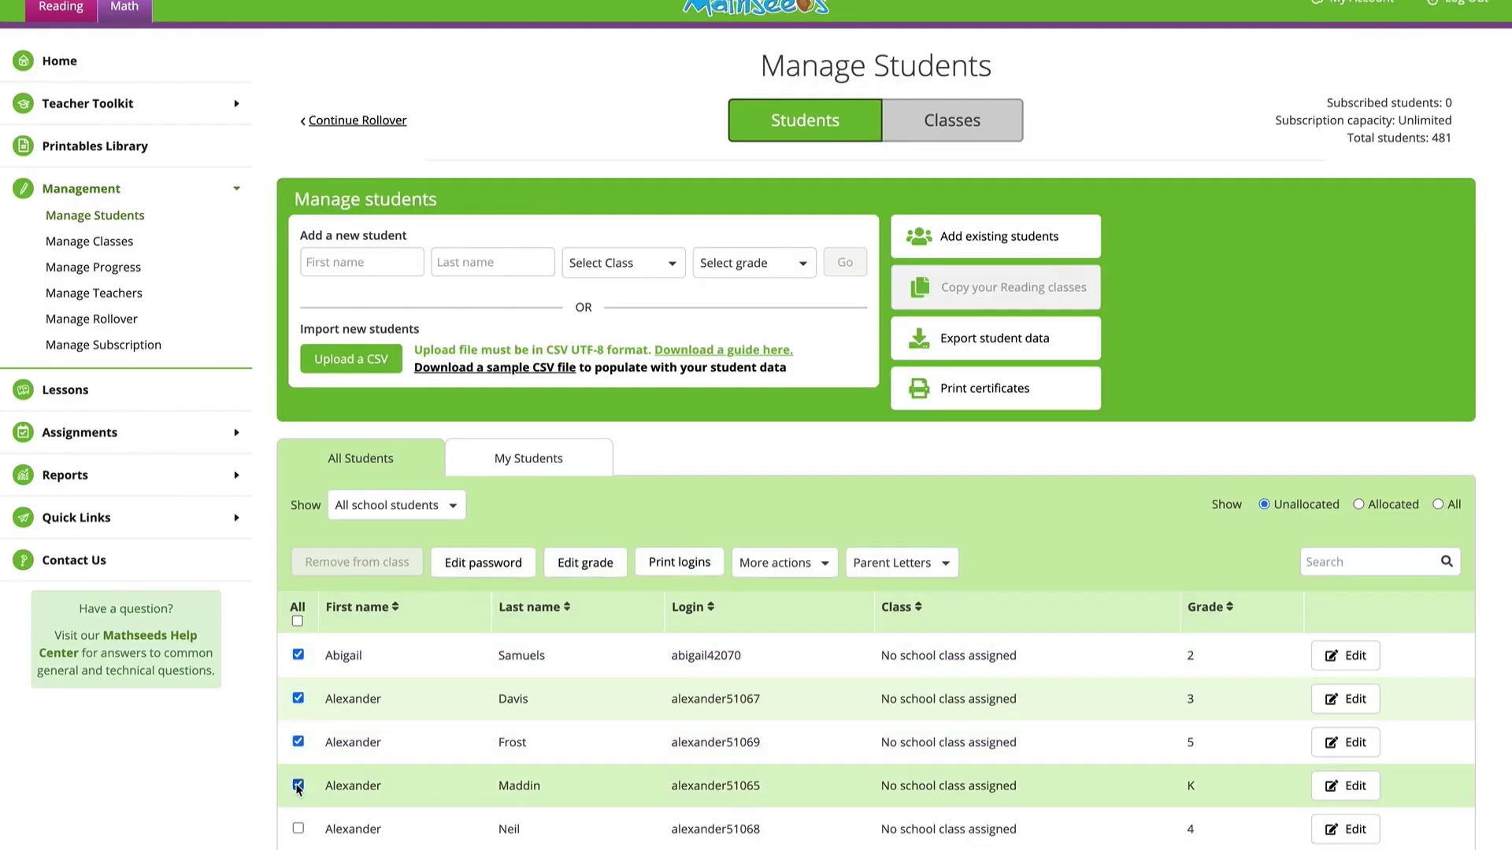
left_click(298, 828)
left_click(784, 562)
left_click(779, 628)
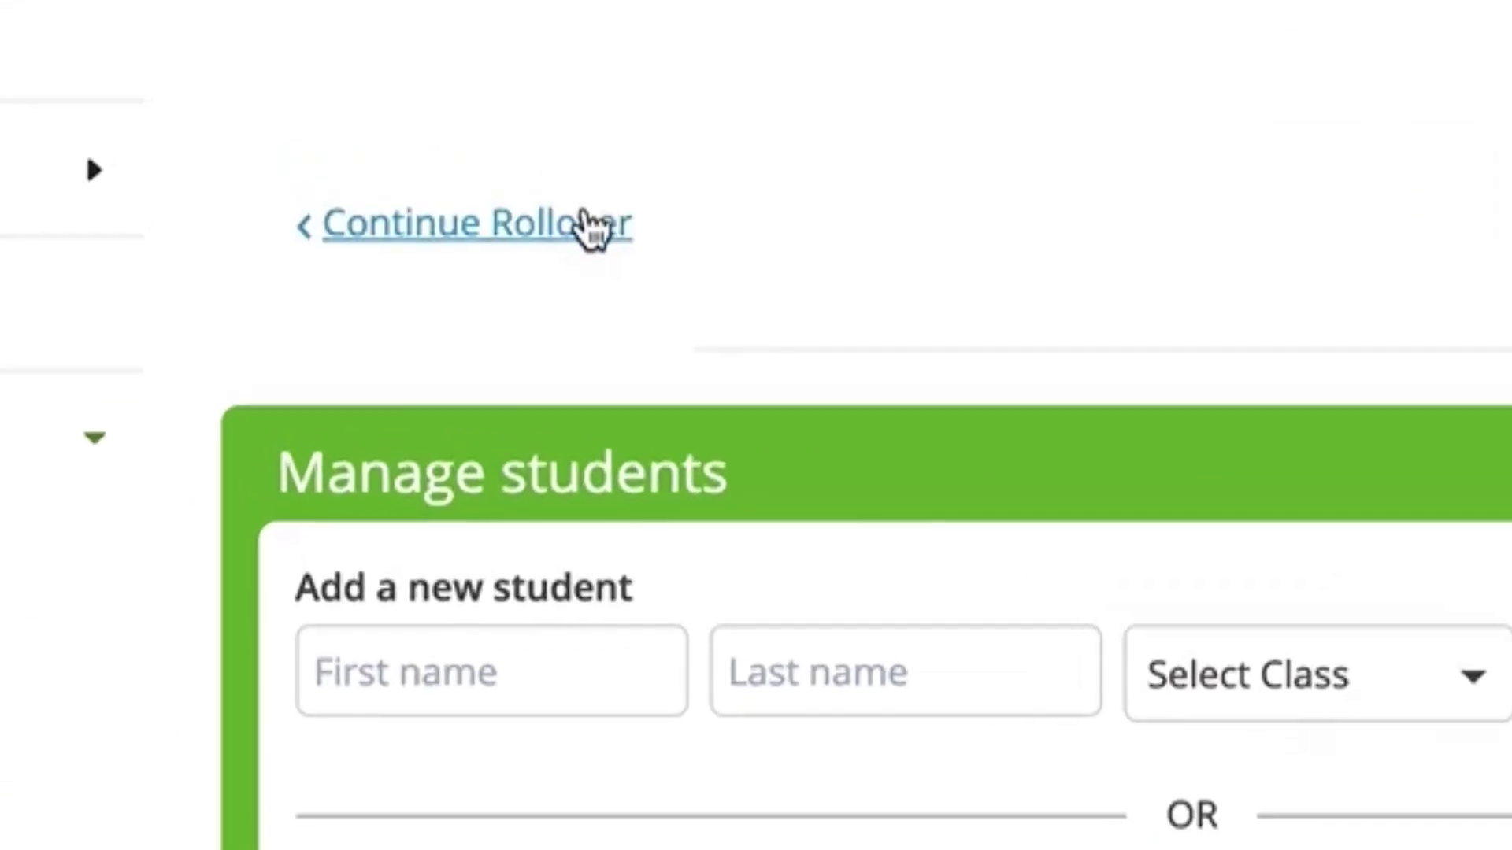
left_click(589, 228)
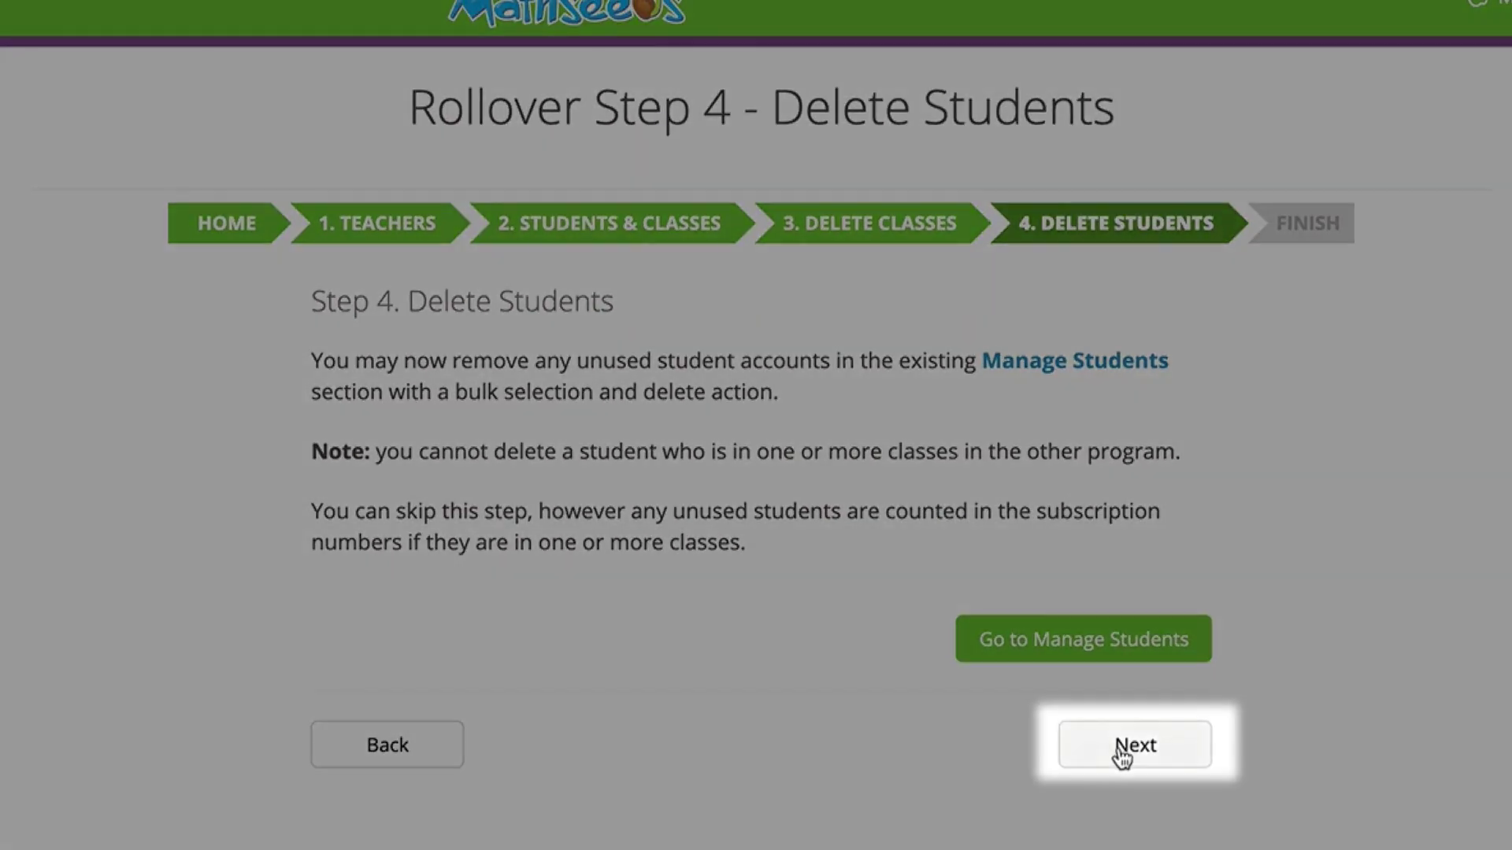
left_click(1118, 748)
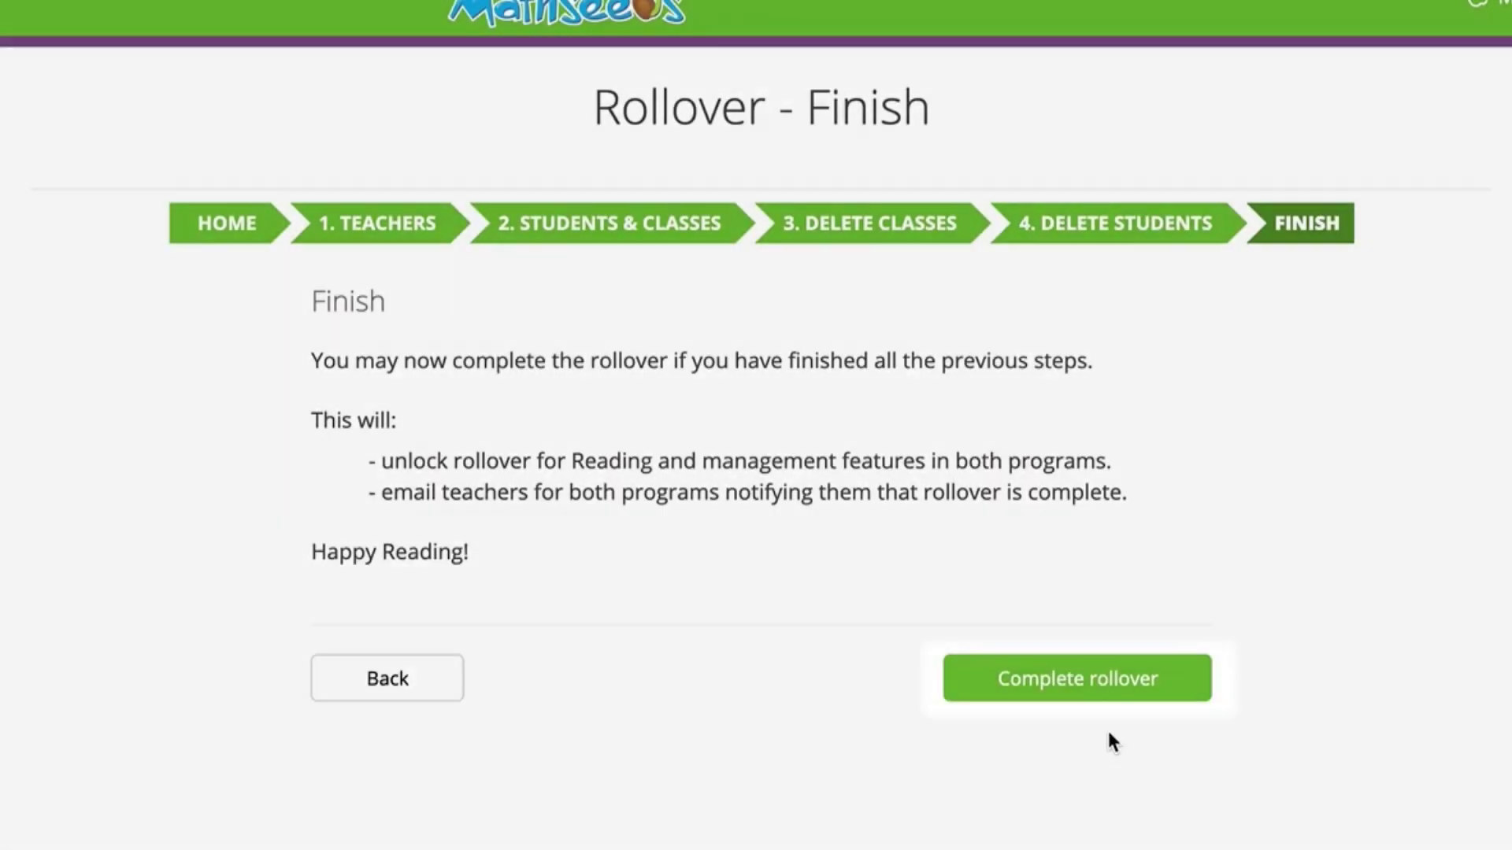